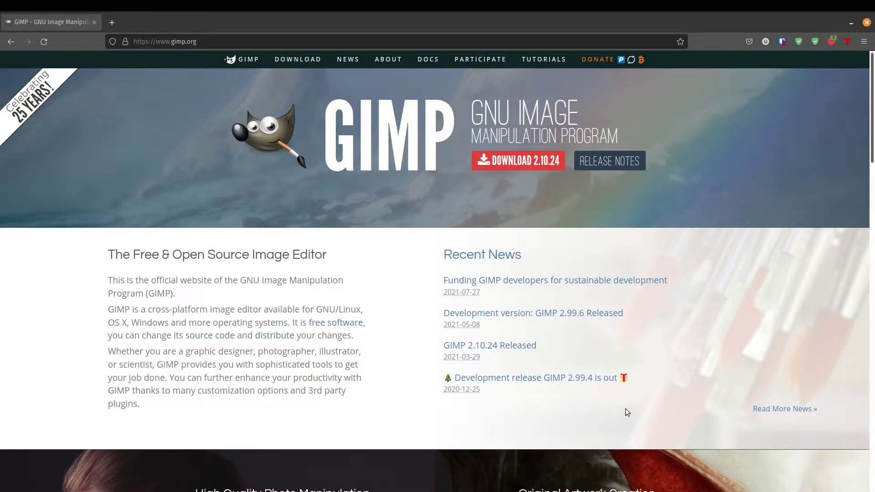
Scroll down the gimp.org homepage to Recent News and High Quality Photo Manipulation
scroll(625, 410, "down", 1)
scroll(625, 409, "down", 2)
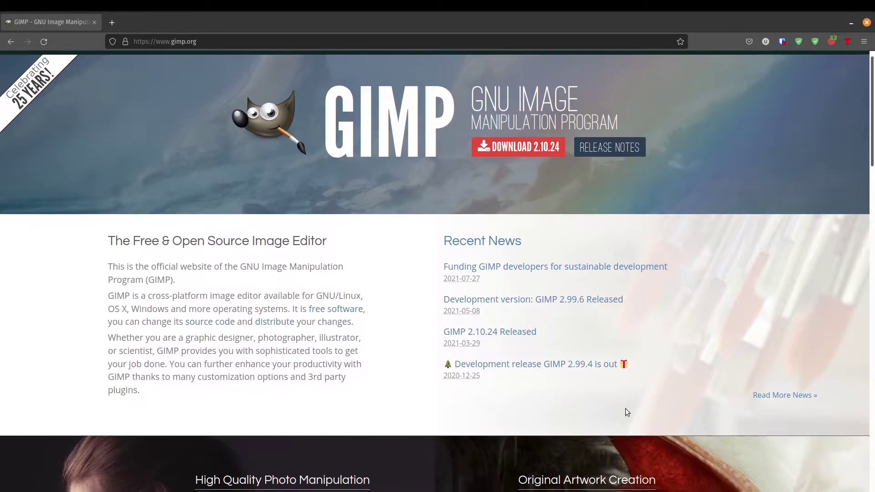
scroll(626, 411, "down", 2)
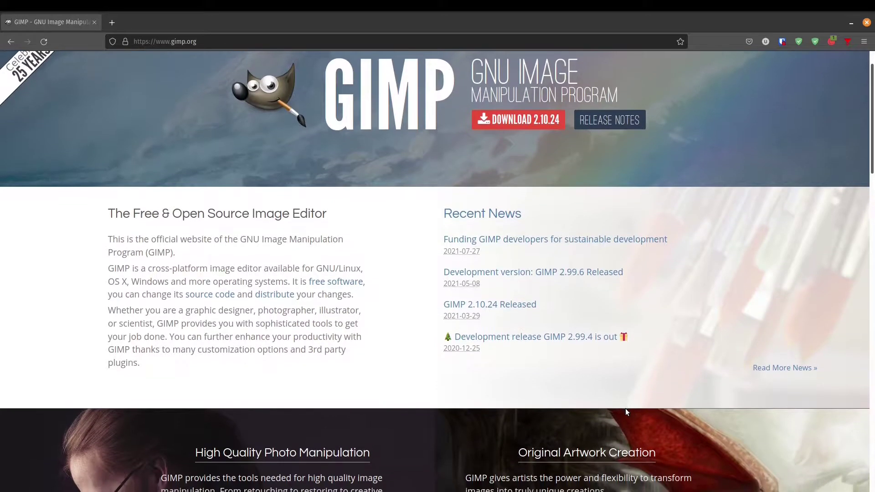
scroll(626, 412, "down", 2)
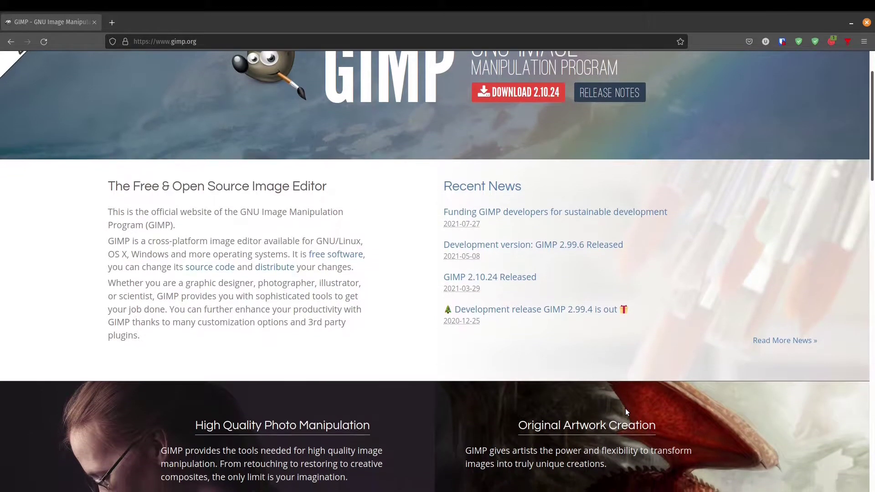
scroll(626, 411, "down", 2)
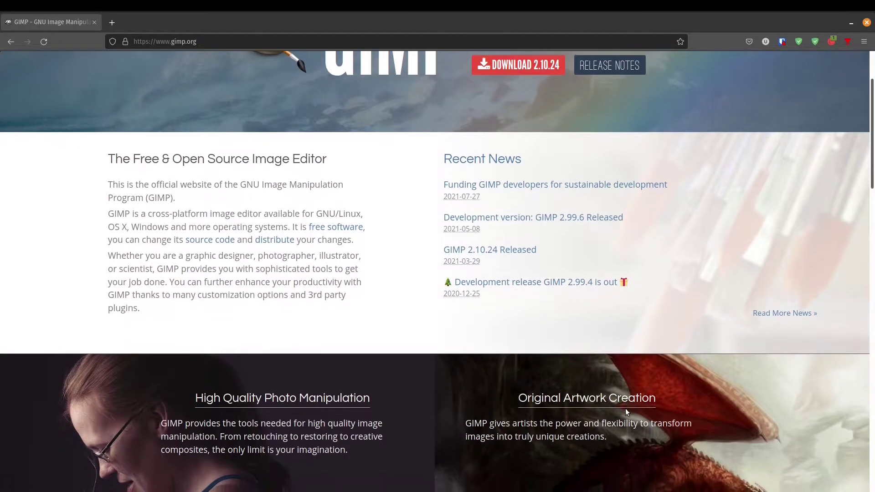
scroll(625, 411, "down", 2)
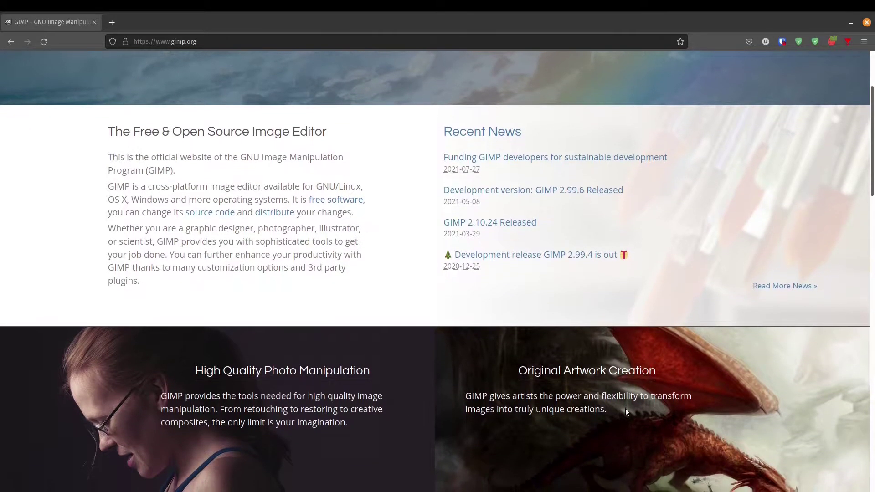
scroll(626, 410, "down", 2)
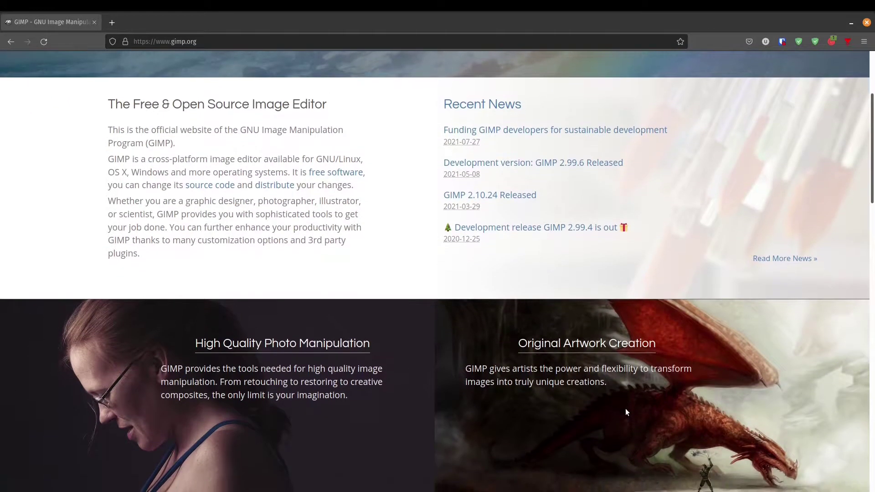
scroll(625, 408, "down", 1)
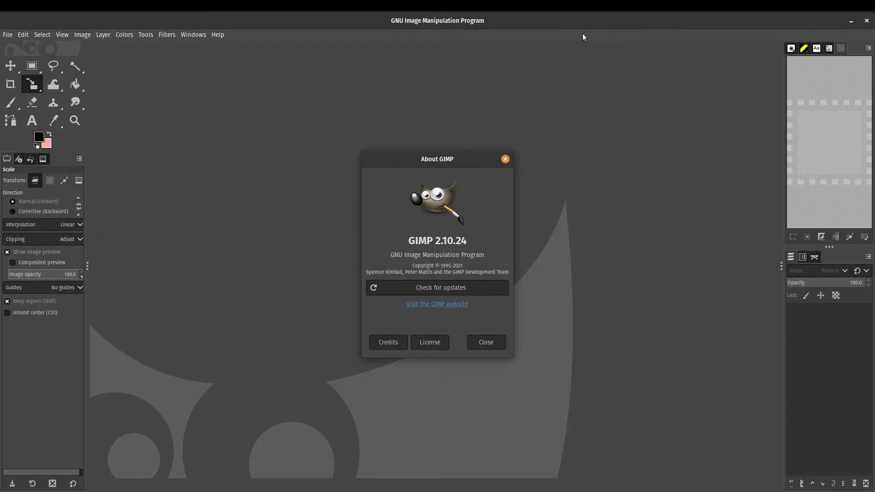
Open Chair-transparent.png from the file manager in GIMP, showing the 3354×3354 black chair
key("alt+Tab")
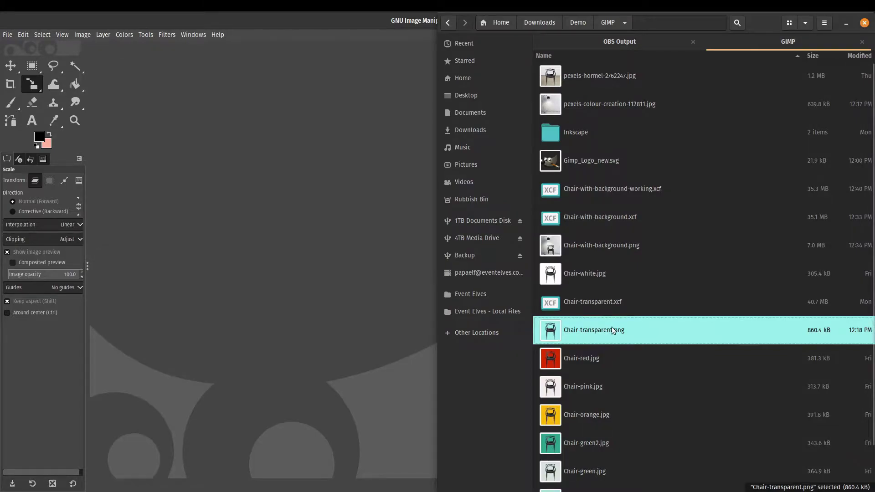
left_click_drag(614, 331, 333, 212)
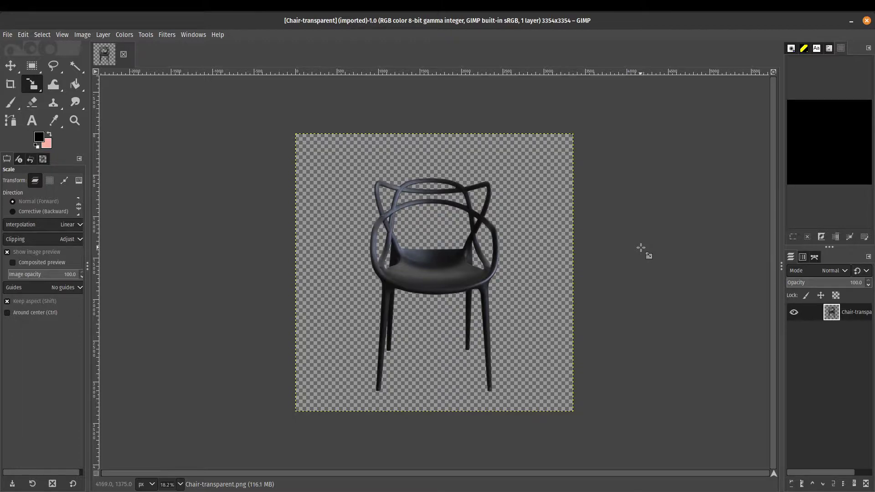
Add pexels-colour-creation-112811.jpg as a layer, converting it to the working colour profile
key("alt+Tab")
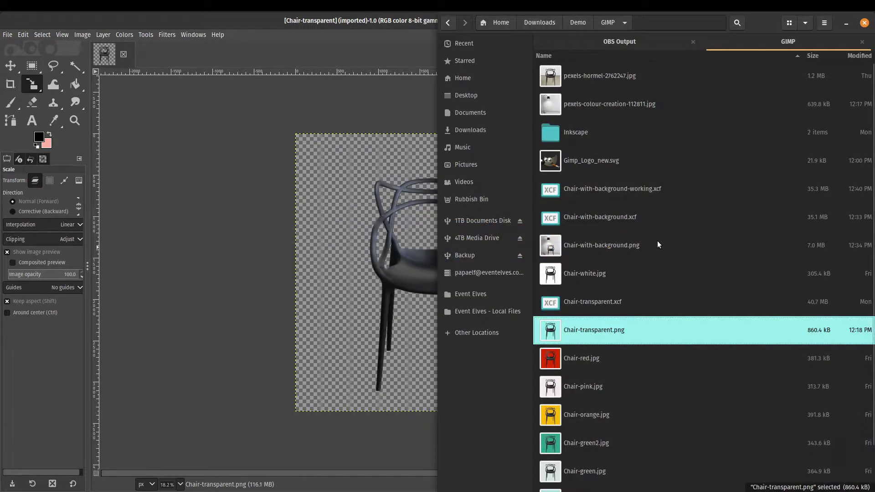
left_click(622, 104)
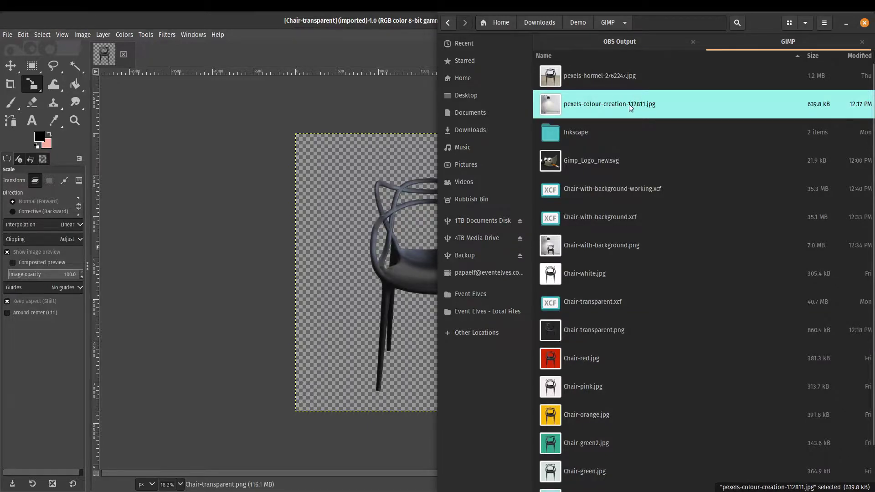
left_click_drag(630, 107, 214, 243)
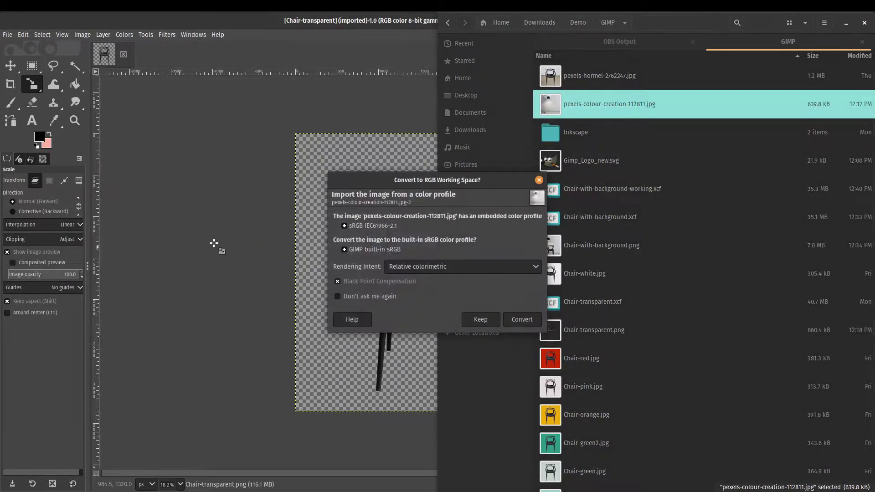
left_click(514, 320)
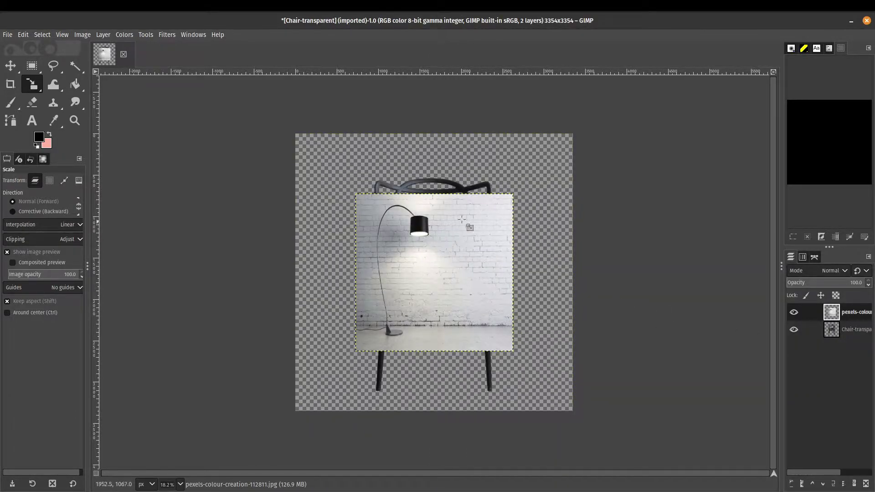
Move the chair layer above the room photo and hide it
left_click(846, 329)
left_click_drag(850, 330, 850, 312)
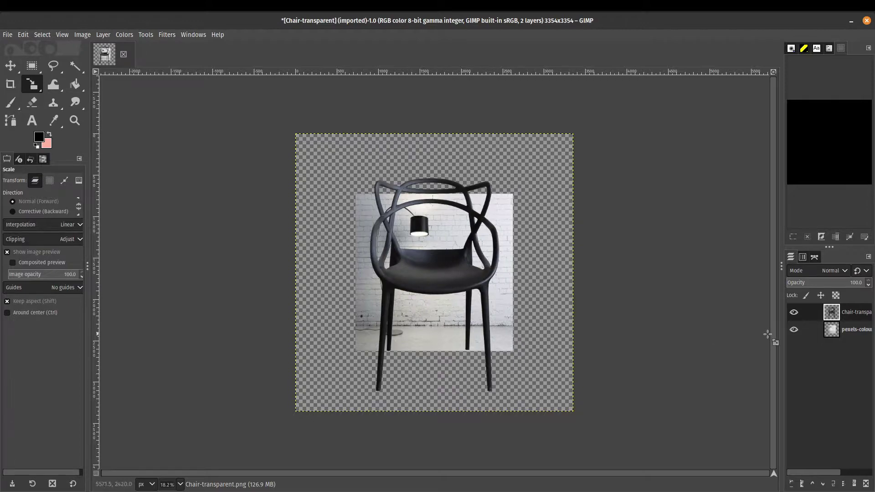
left_click(844, 333)
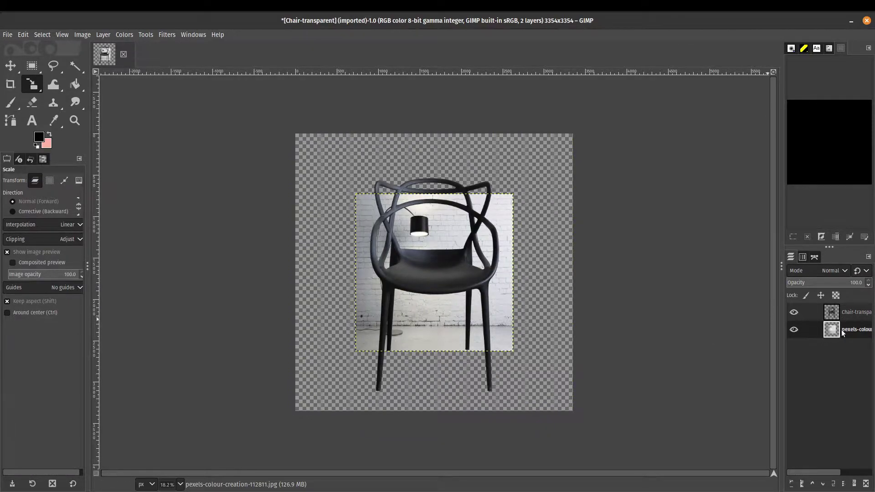
left_click(795, 314)
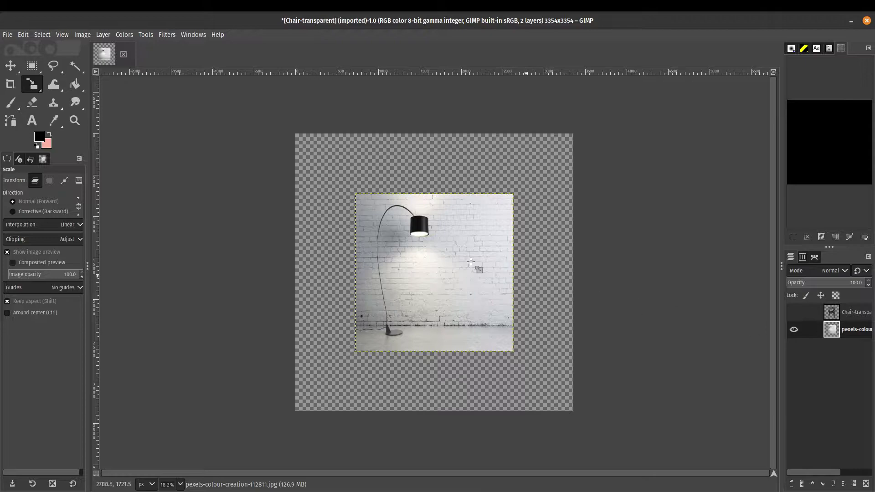
Choose the Scale tool and start scaling the 1900×1900 px room photo layer
left_click(36, 91)
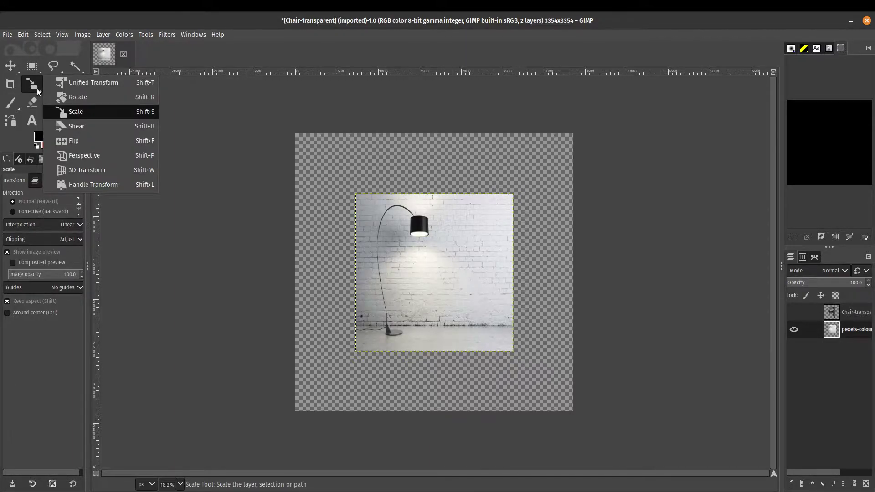
left_click(78, 113)
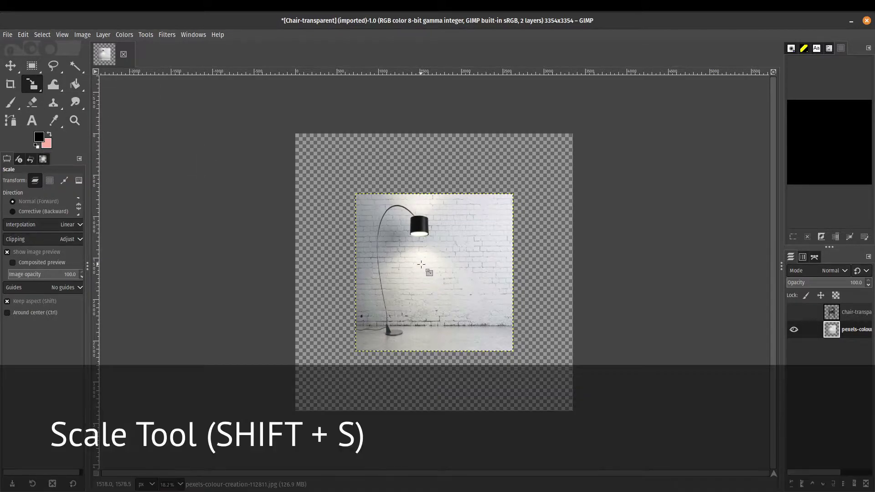
left_click(422, 263)
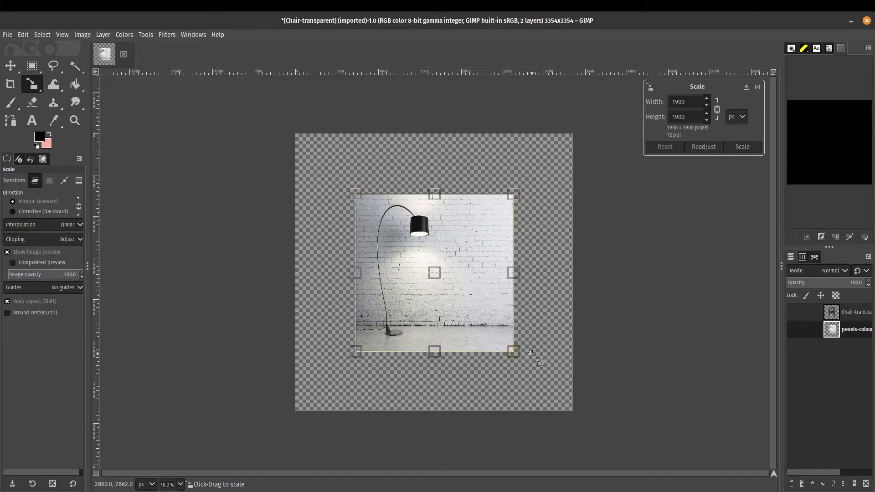
Enlarge the room photo to 3454×3454 px so it covers the 3354×3354 canvas
left_click_drag(511, 352, 579, 418)
left_click_drag(357, 195, 299, 136)
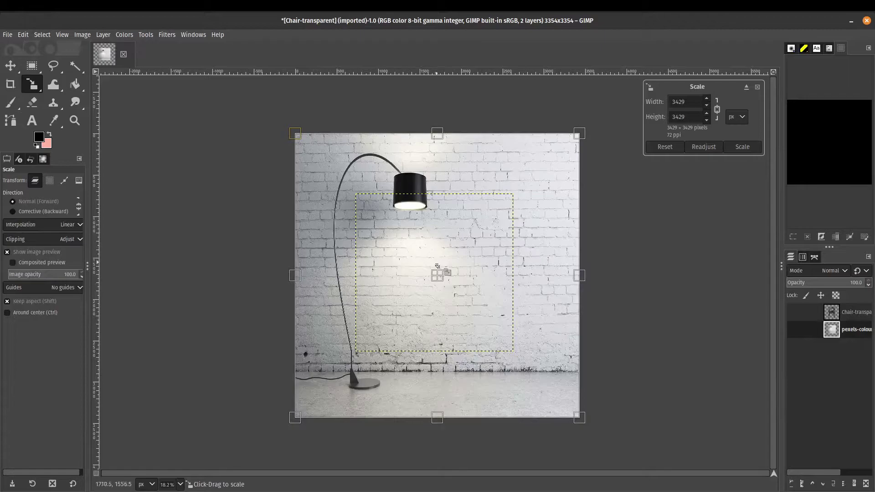
left_click_drag(438, 275, 432, 272)
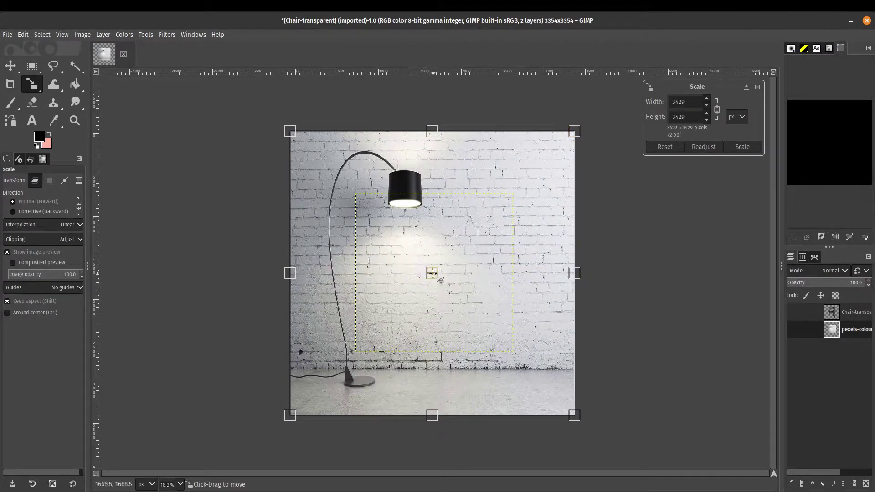
mouse_move(437, 277)
left_mouse_down()
mouse_move(458, 285)
mouse_move(426, 283)
mouse_move(447, 284)
left_mouse_up()
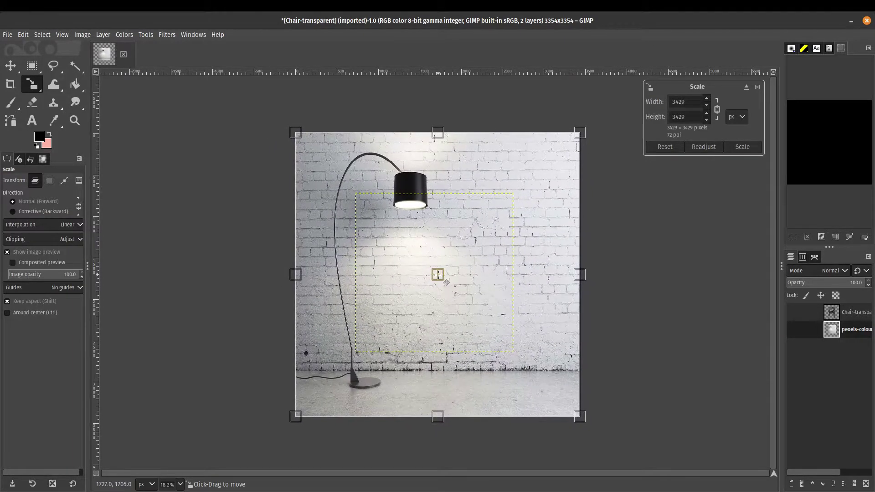
mouse_move(581, 133)
left_mouse_down()
mouse_move(549, 156)
mouse_move(588, 125)
mouse_move(575, 143)
mouse_move(583, 131)
left_mouse_up()
left_click_drag(446, 284, 446, 283)
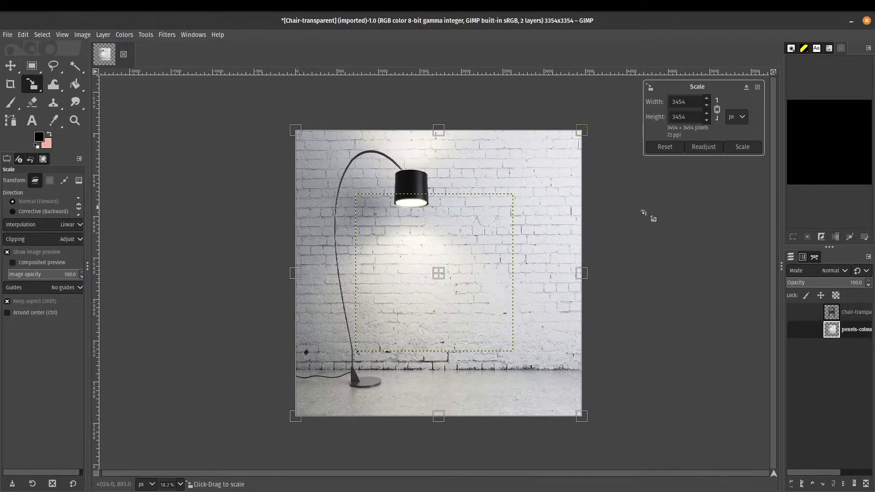
left_click(742, 146)
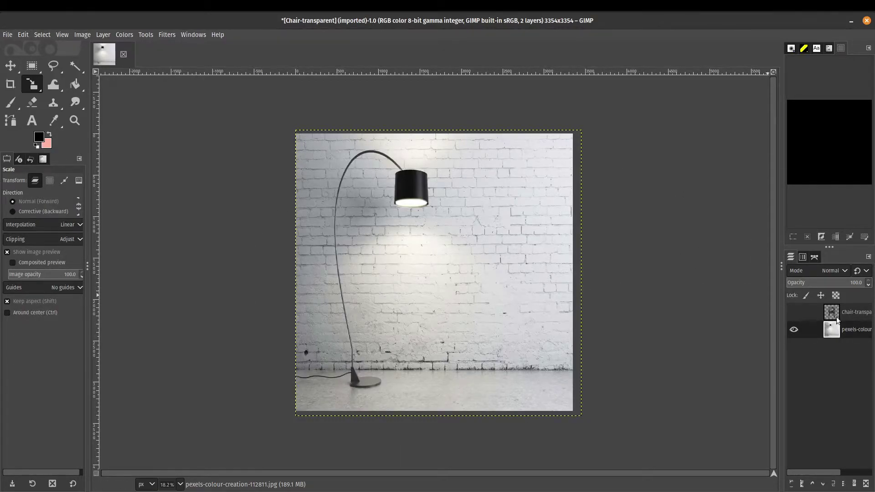
Show the chair layer again and scale it down to 2516×2516 px
left_click(850, 311)
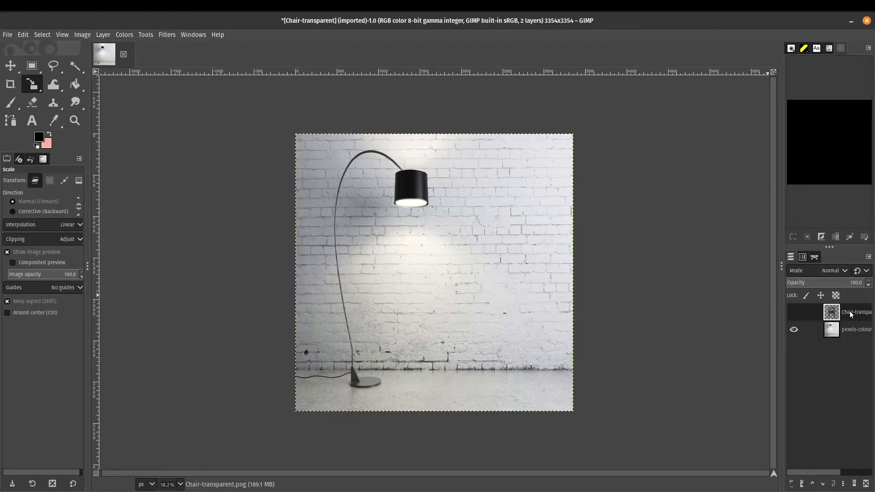
left_click(794, 313)
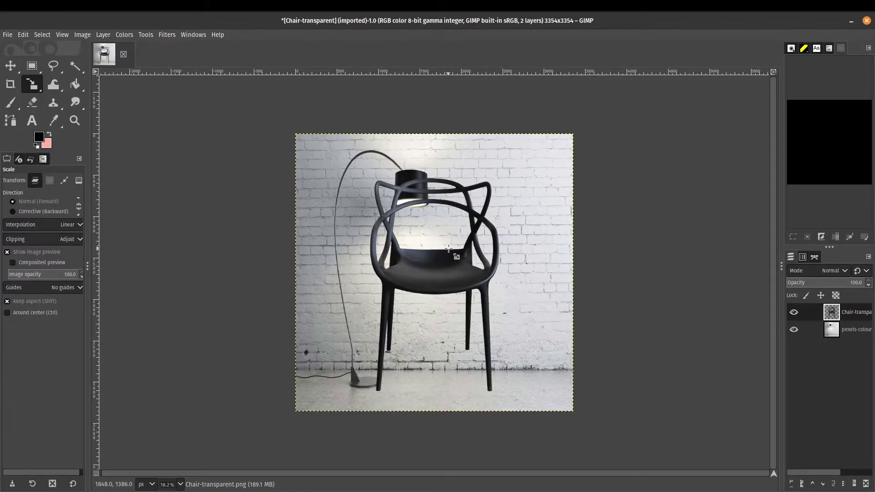
left_click(475, 256)
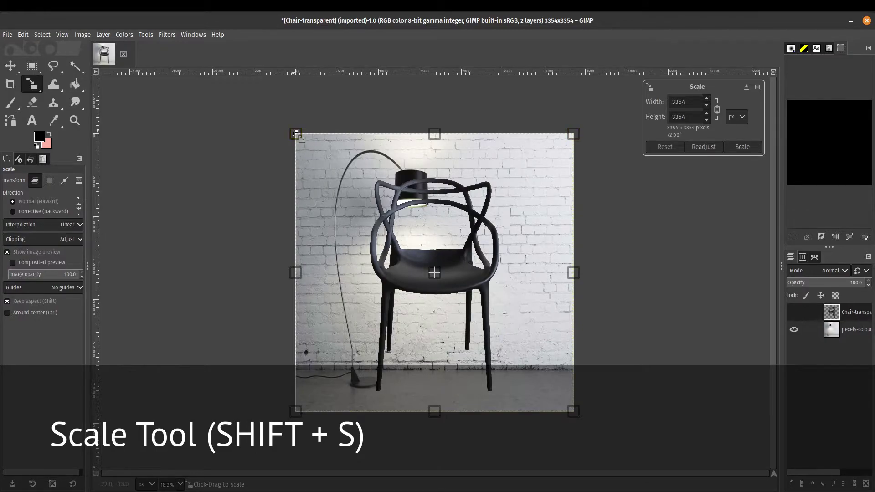
left_click_drag(295, 134, 379, 243)
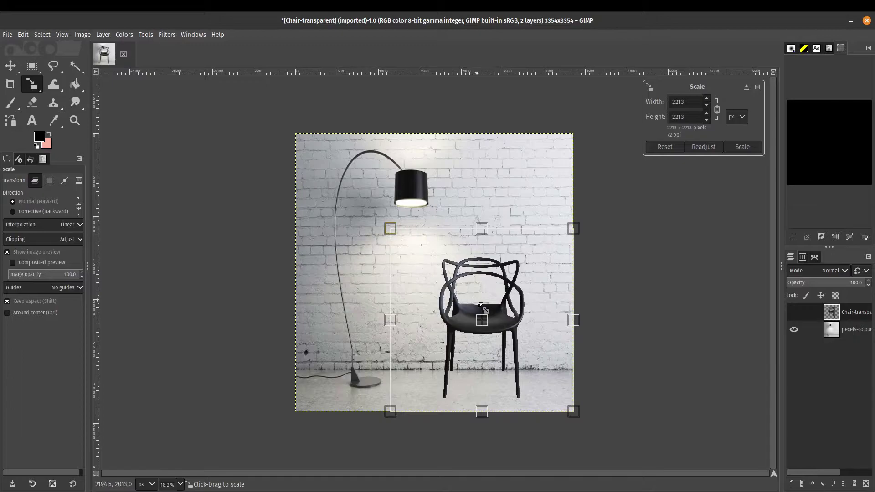
left_click_drag(477, 319, 438, 325)
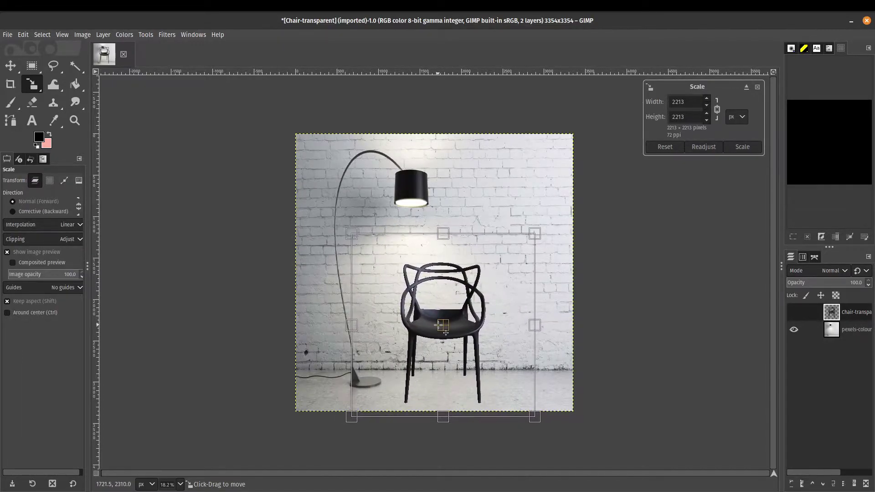
left_click_drag(532, 237, 540, 222)
left_click_drag(461, 312, 449, 319)
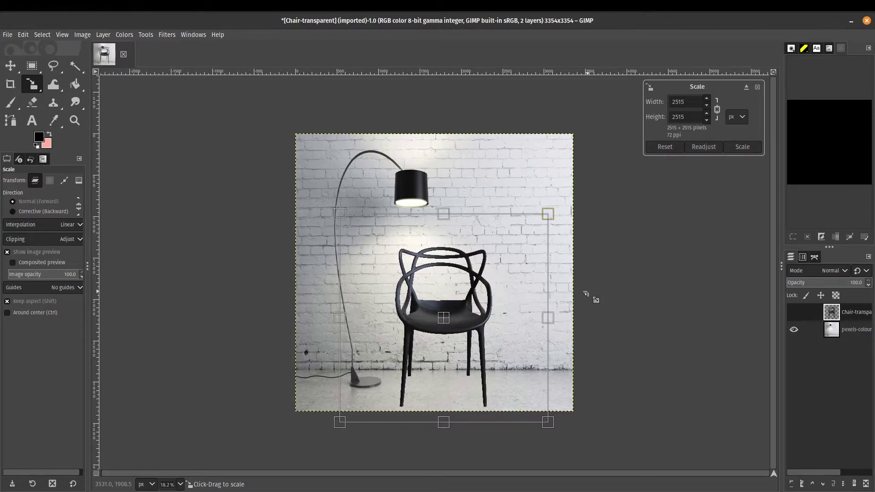
key("Return")
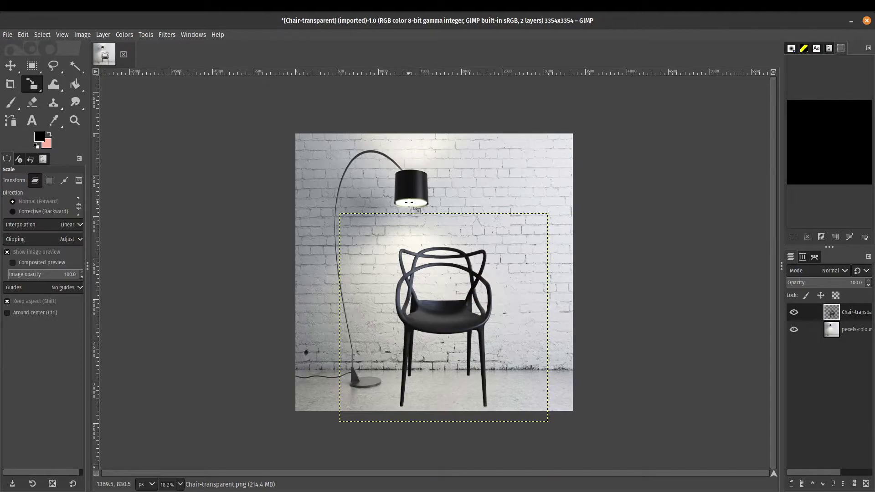
Shift the chair slightly left so it sits centred in the room
left_click(439, 326)
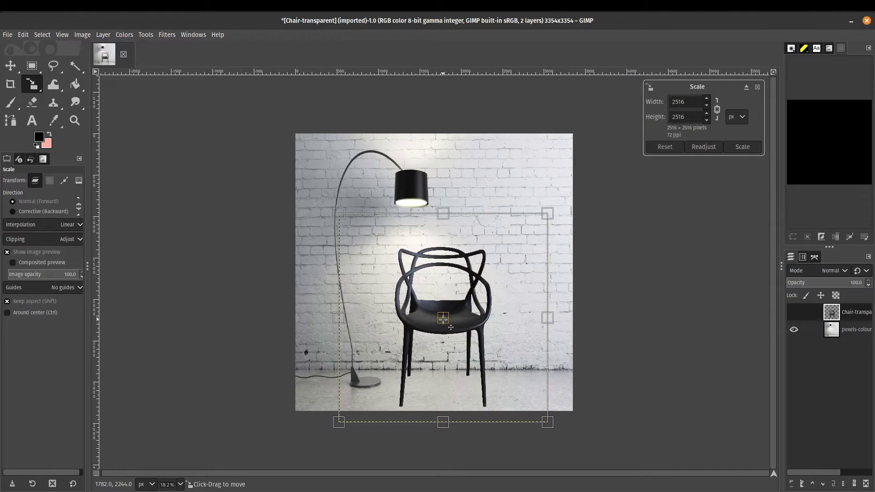
left_click_drag(449, 327, 446, 328)
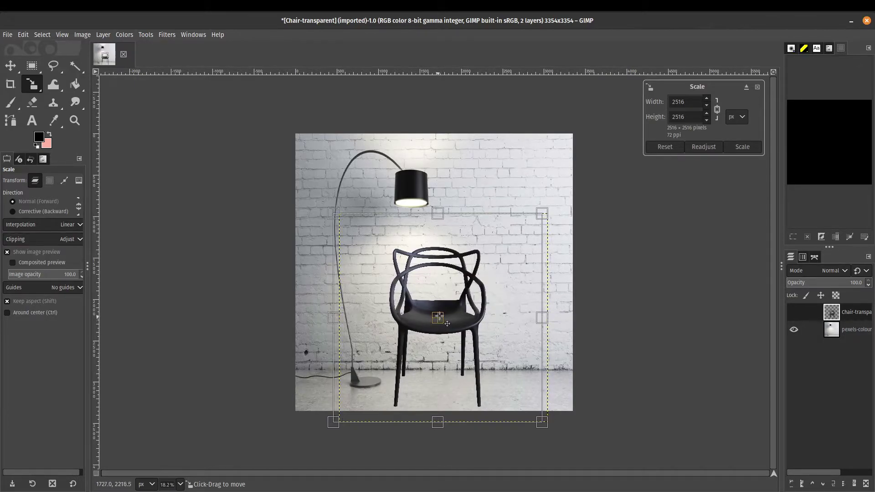
key("Return")
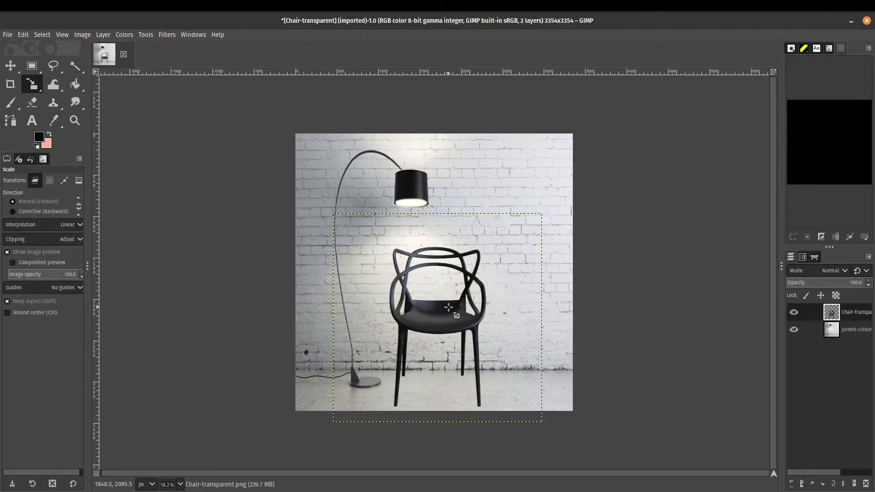
Add a transparency-filled layer named Shadow and drag it below Chair-transparent
right_click(851, 317)
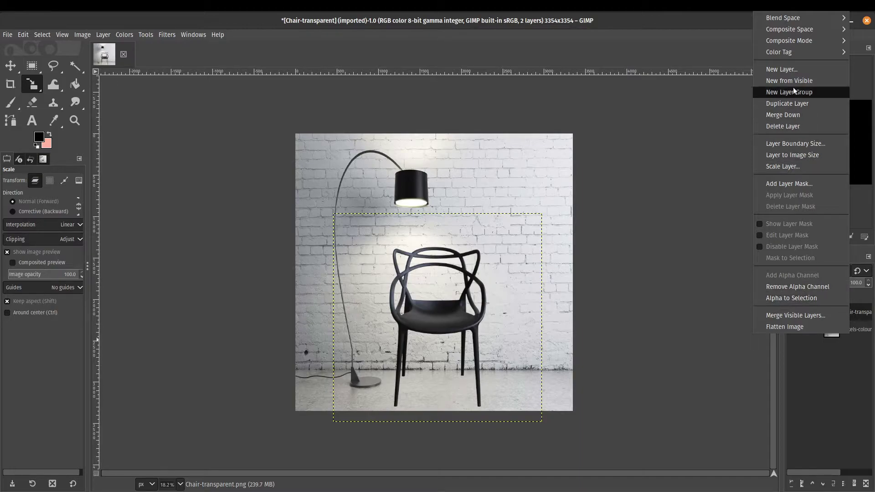
left_click(794, 71)
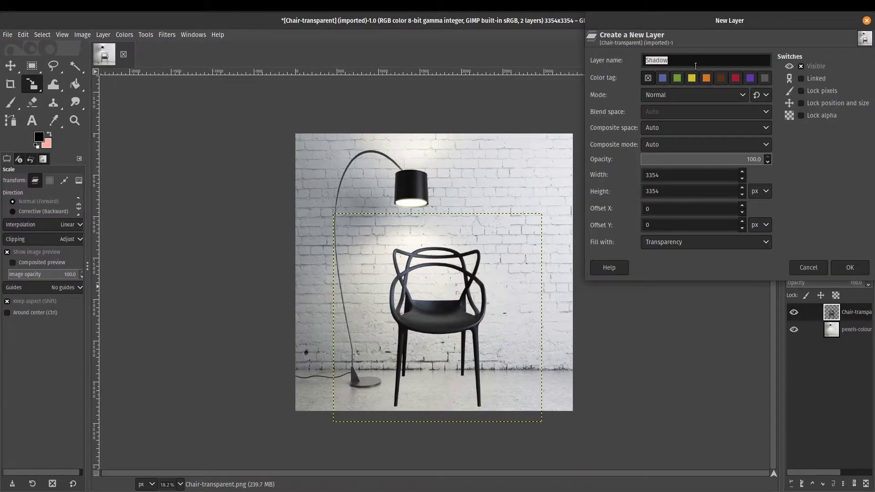
left_click(687, 245)
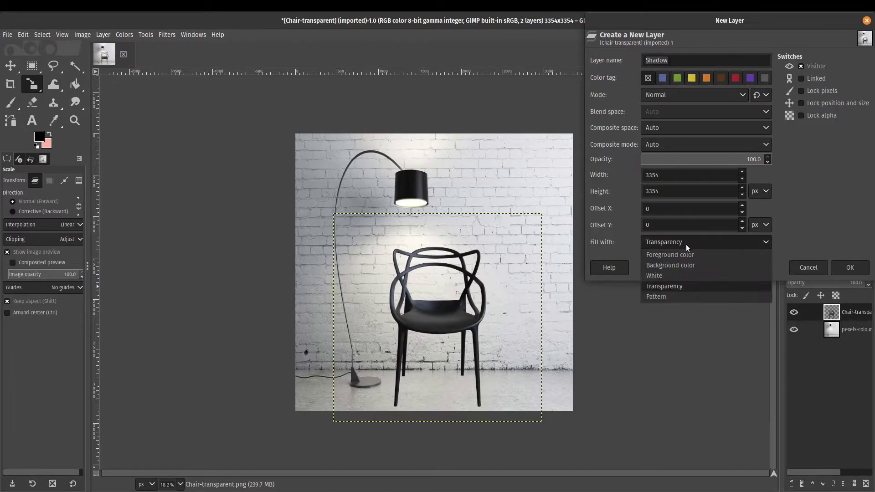
left_click(686, 285)
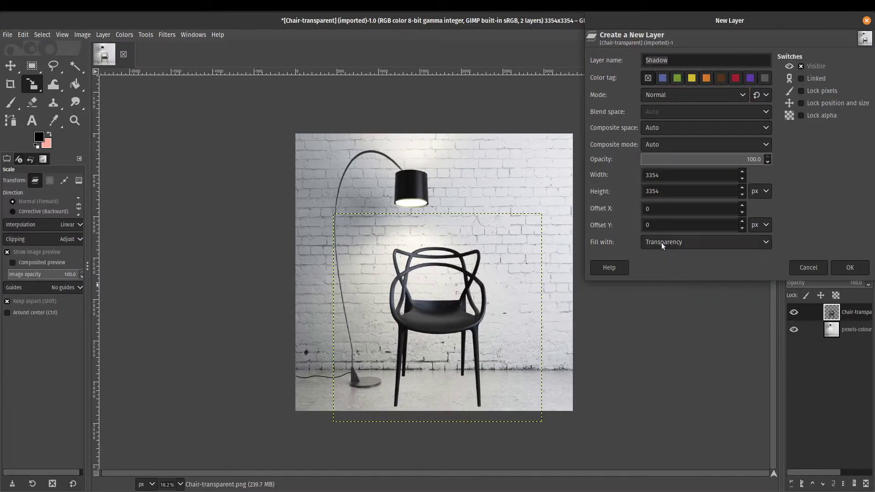
left_click(847, 267)
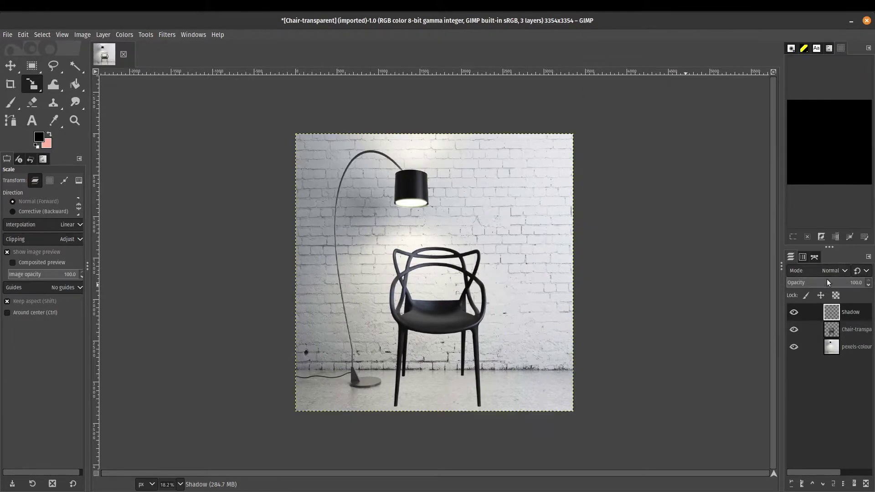
left_click_drag(857, 312, 856, 335)
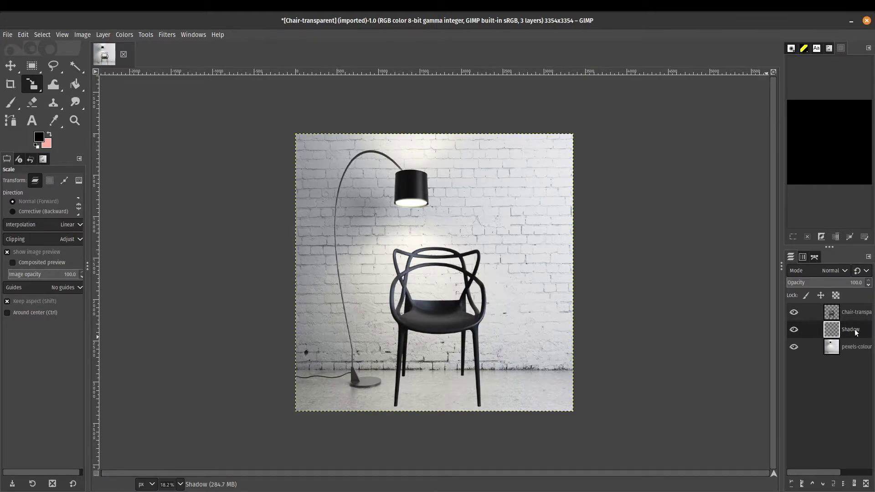
Draw a closed path through the feet of the chair's back and front legs
left_click(14, 125)
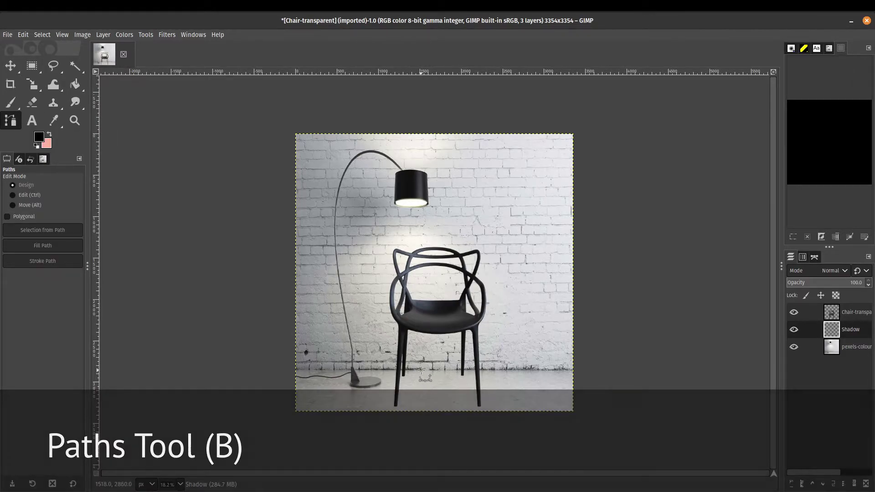
scroll(408, 377, "up", 1)
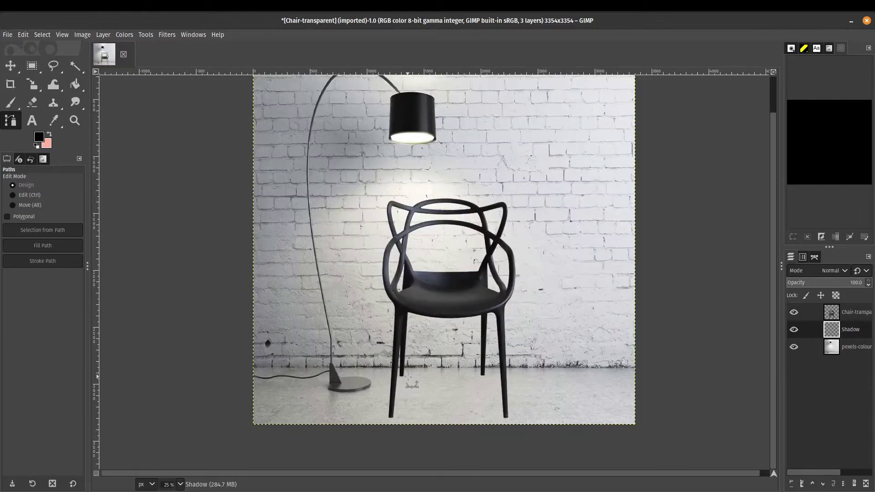
scroll(408, 377, "up", 2)
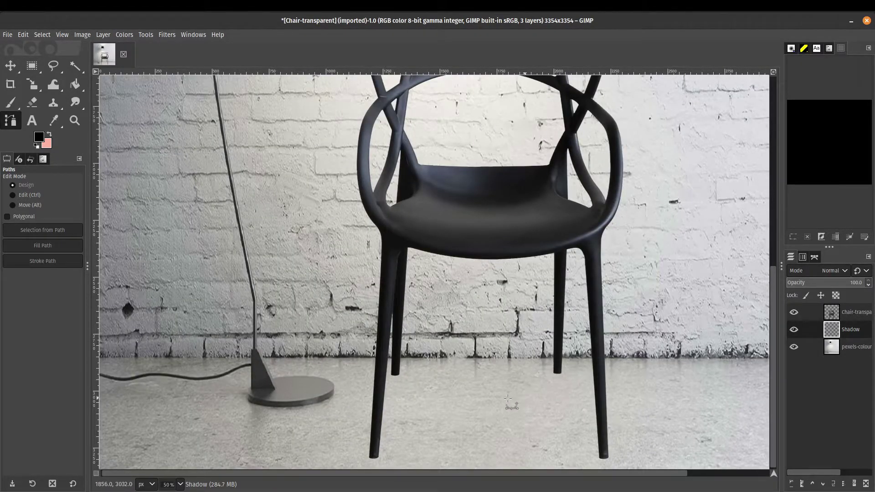
left_click(396, 373)
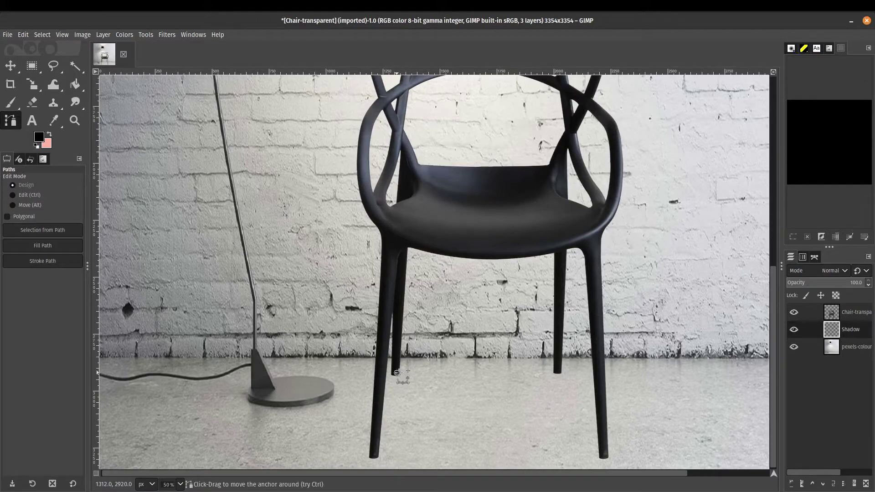
left_click(556, 372)
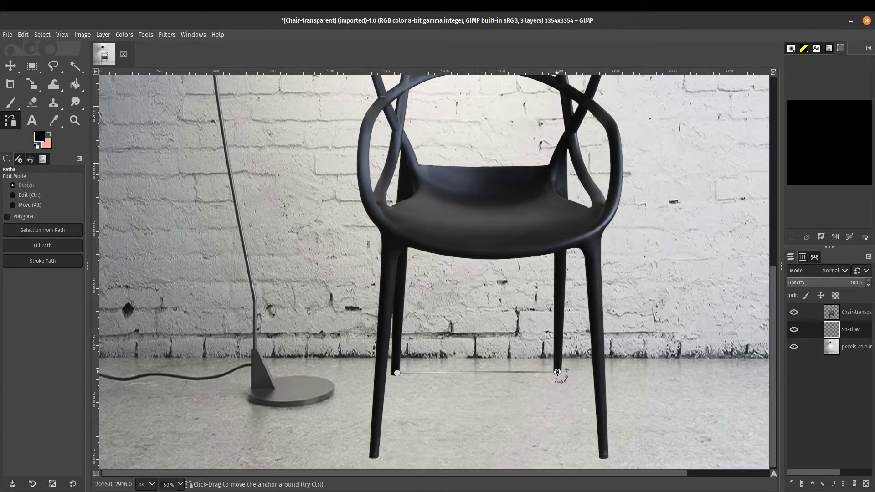
left_click(602, 455)
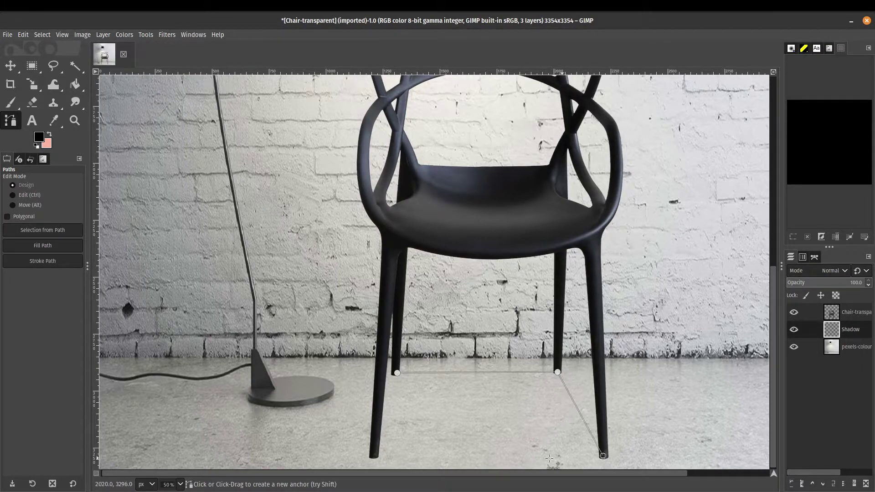
left_click(374, 456)
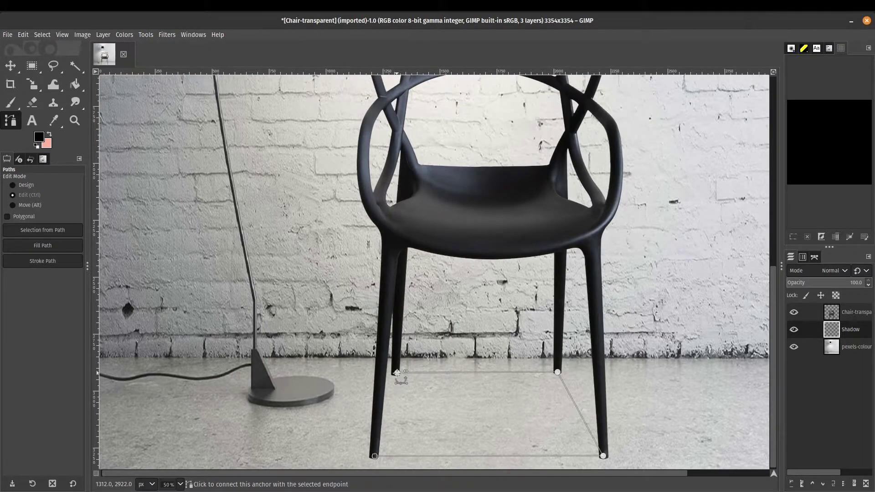
left_click(398, 373, "ctrl")
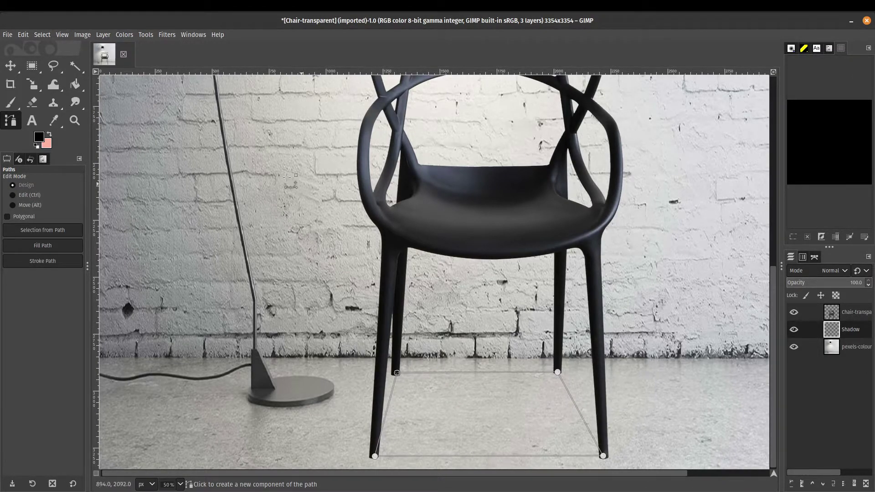
Convert the leg path to a selection and feather it by 50 px
left_click(41, 35)
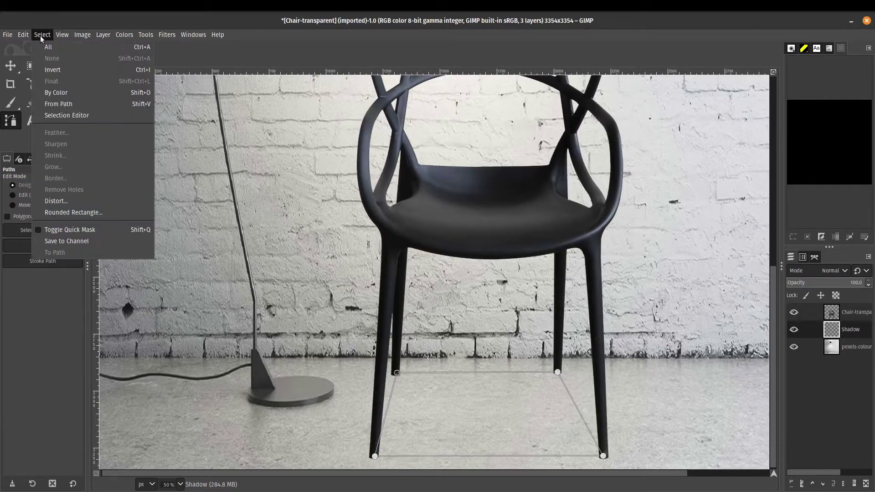
left_click(57, 106)
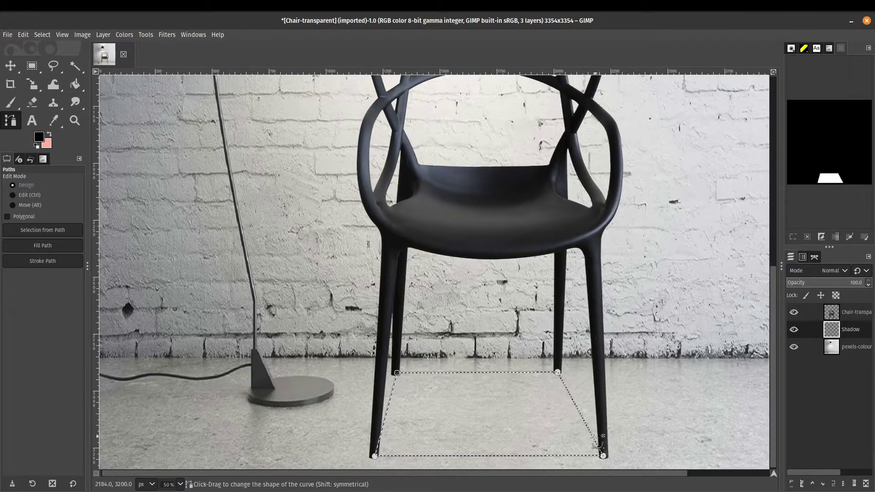
left_click(42, 34)
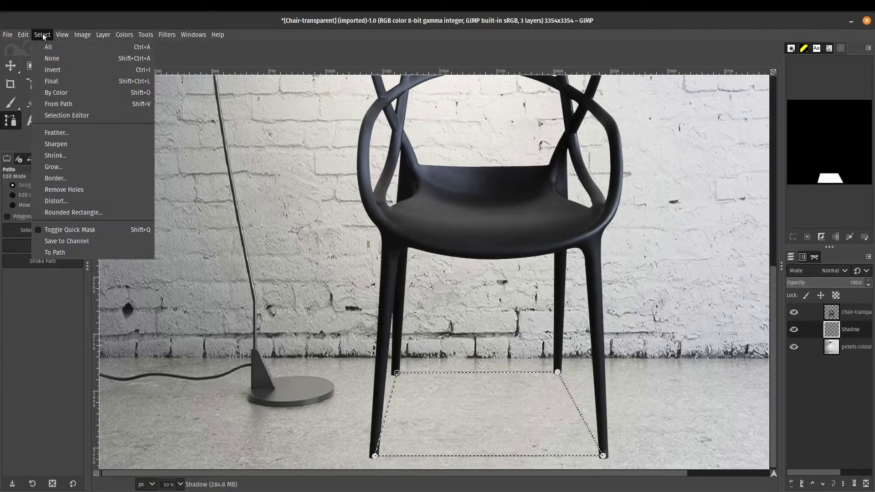
left_click(54, 132)
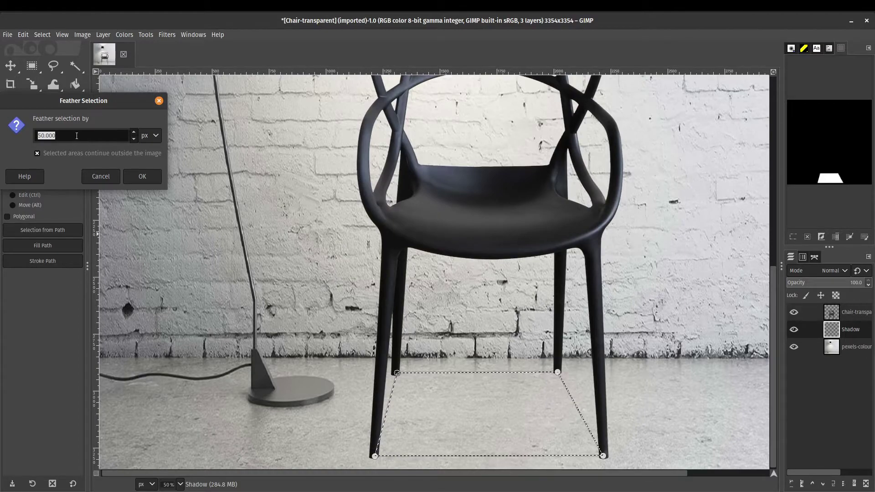
left_click(65, 136)
left_click(142, 178)
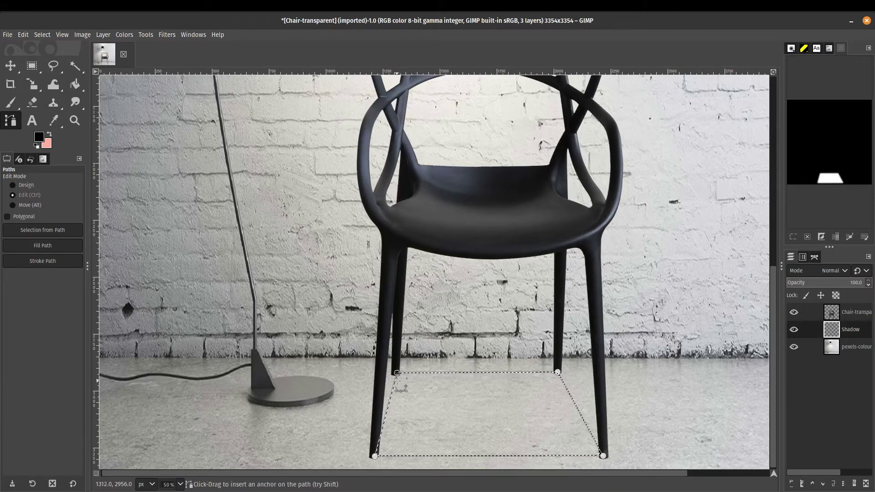
scroll(398, 375, "up", 6, "ctrl")
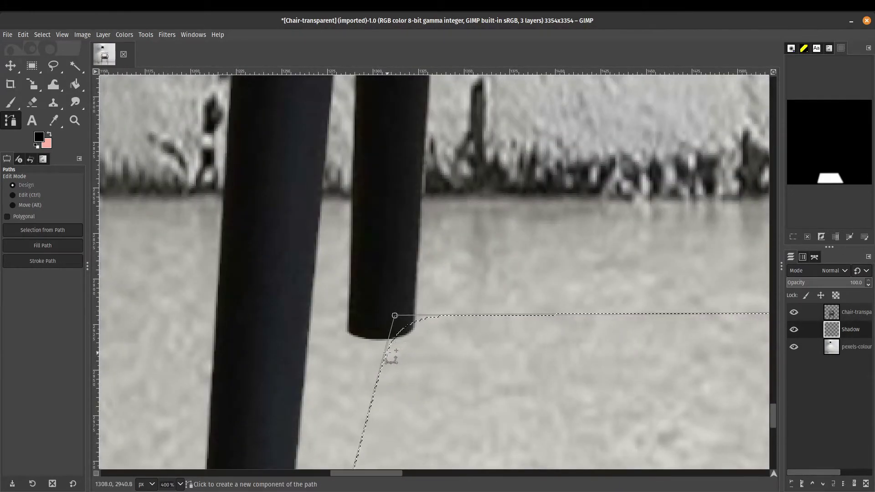
scroll(475, 323, "down", 6, "ctrl")
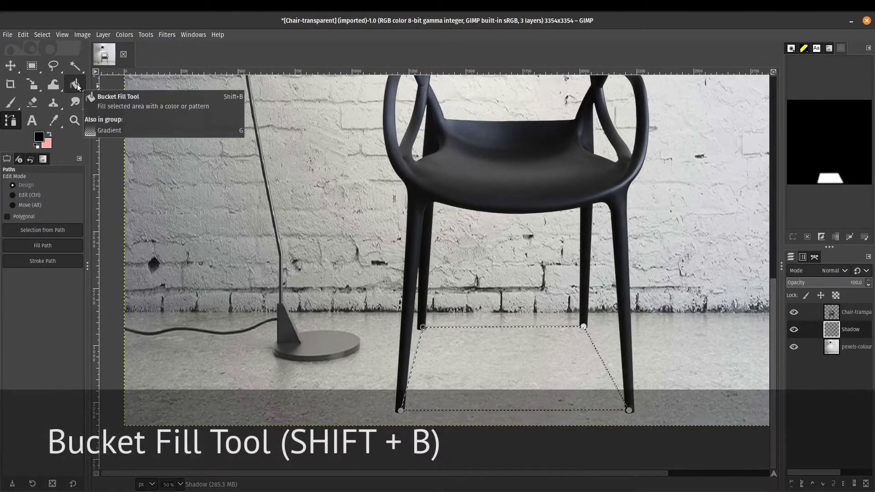
Bucket-fill the feathered selection with black on the Shadow layer
left_click(78, 84)
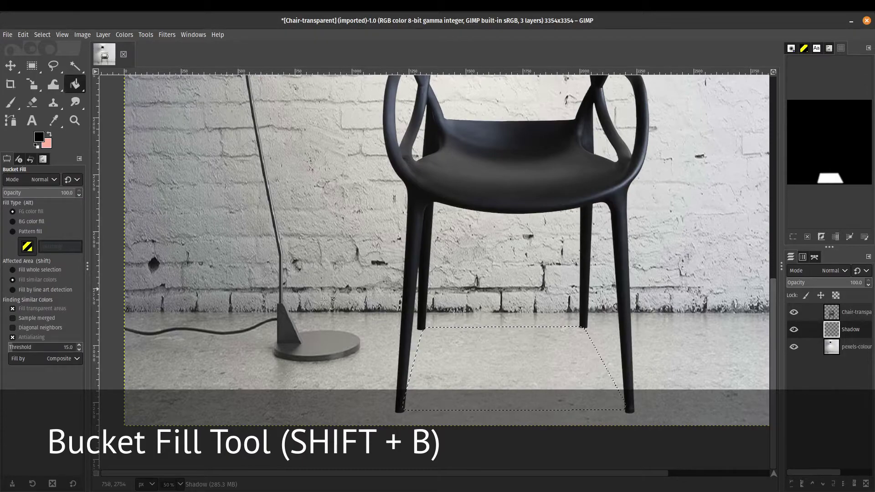
left_click(476, 349)
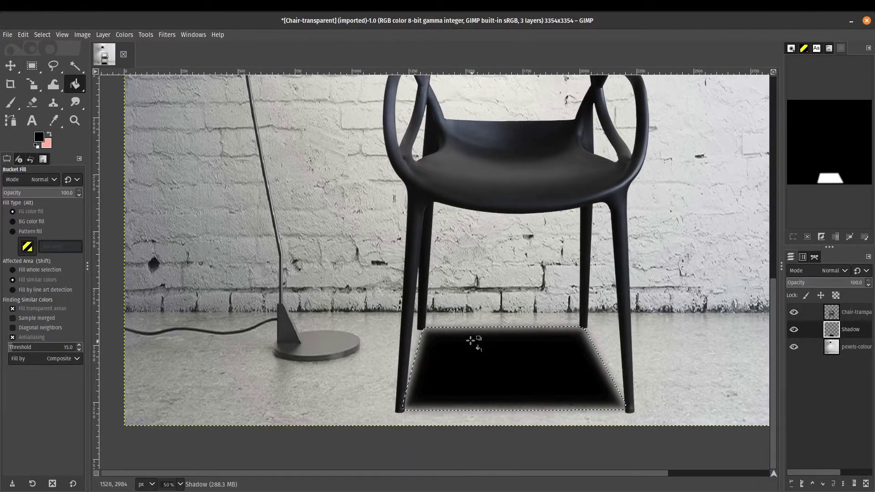
scroll(426, 329, "up", 4)
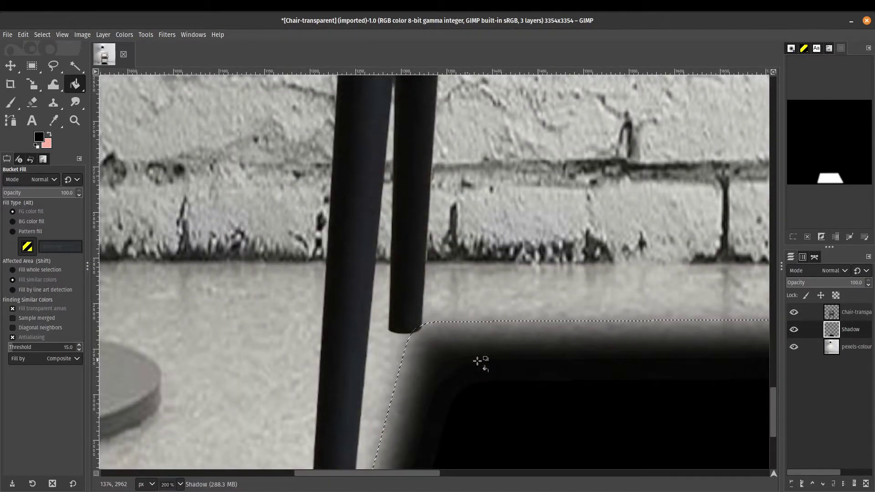
scroll(474, 343, "down", 3)
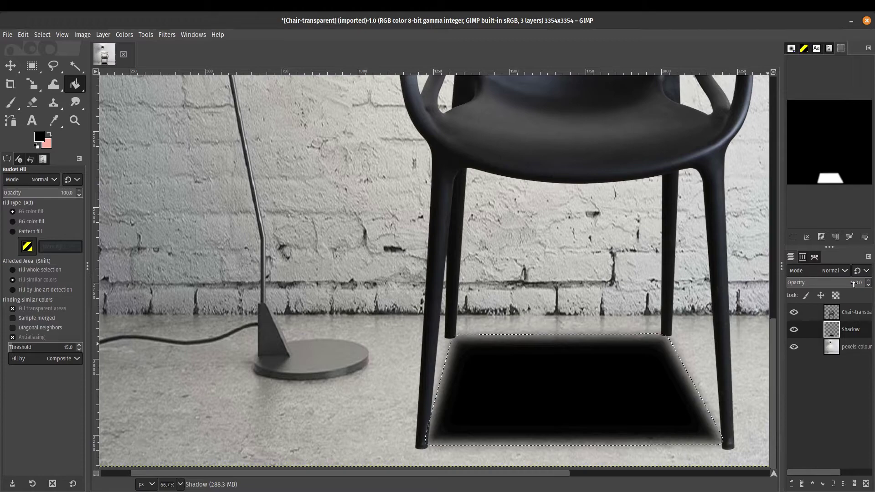
Lower the Shadow layer's opacity to 54.7 and zoom out to see the whole image
left_click_drag(854, 284, 850, 283)
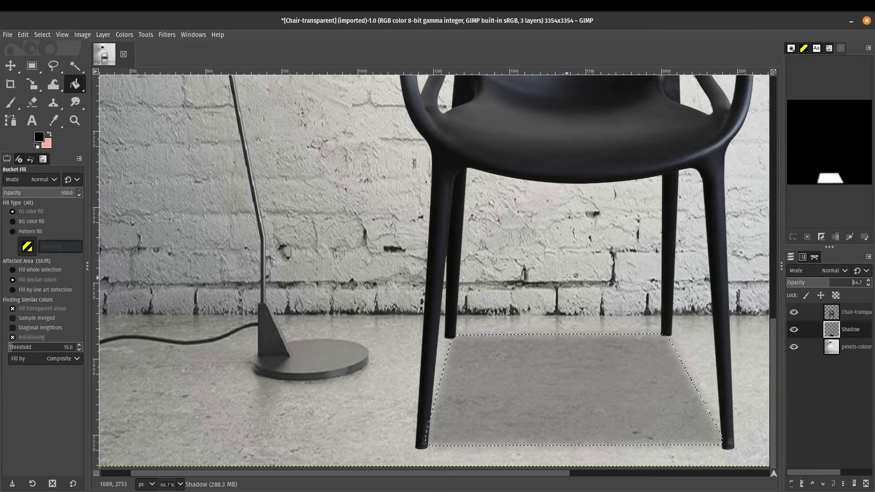
scroll(551, 269, "down", 1)
scroll(543, 263, "down", 1)
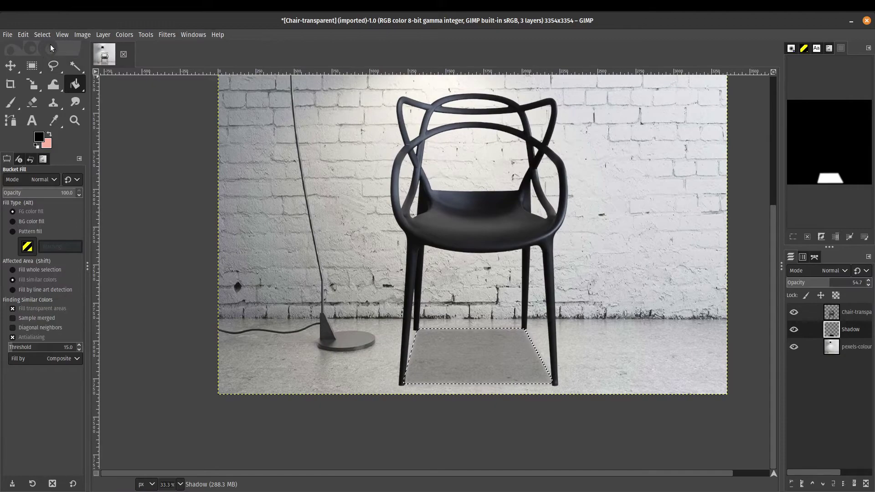
Deselect with Select > None and pan around to review the grey shadow under the chair
left_click(40, 35)
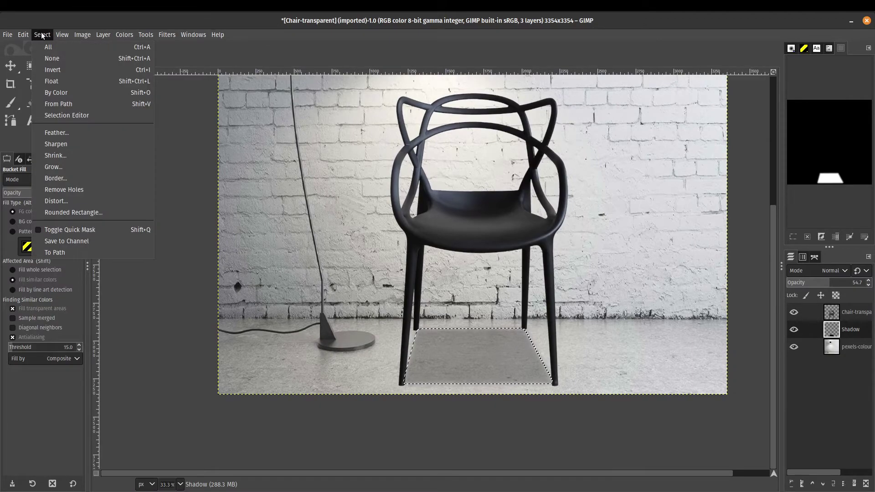
left_click(47, 60)
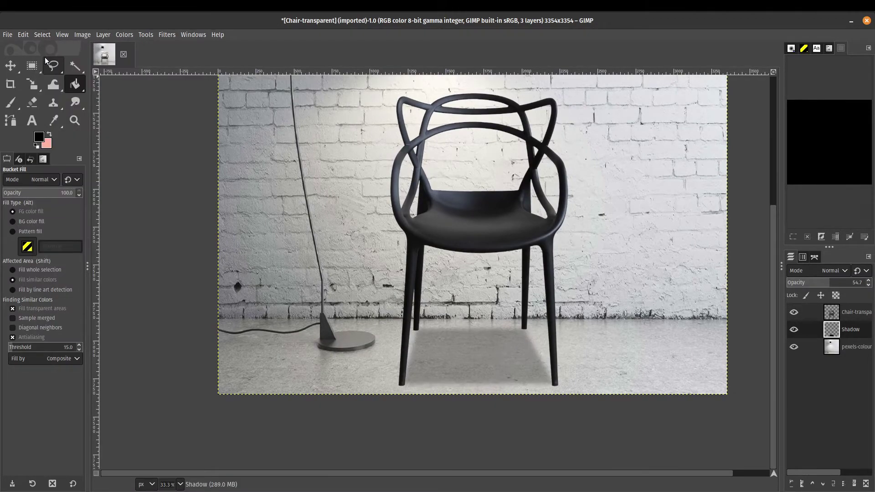
left_click_drag(587, 167, 546, 261)
scroll(546, 260, "down", 1)
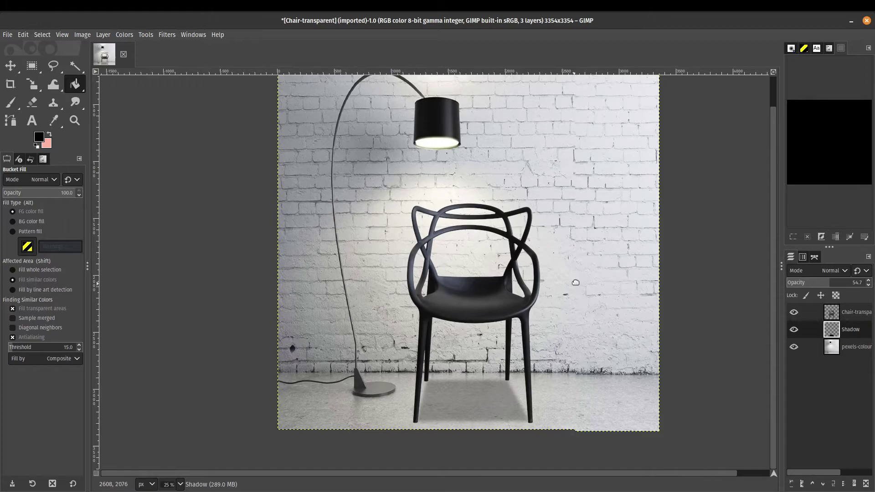
scroll(573, 281, "down", 3)
scroll(456, 342, "up", 2)
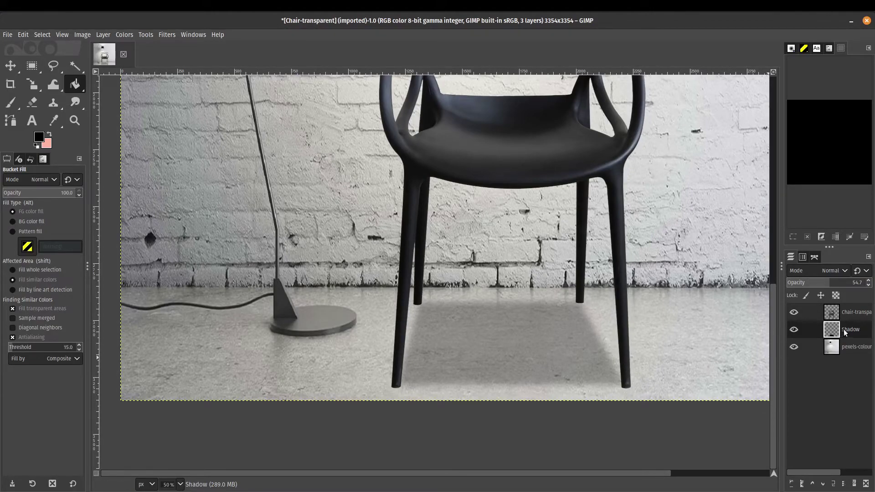
Start scaling the Shadow layer, briefly hiding the chair and brick-wall layers to inspect the shadow
left_click(32, 85)
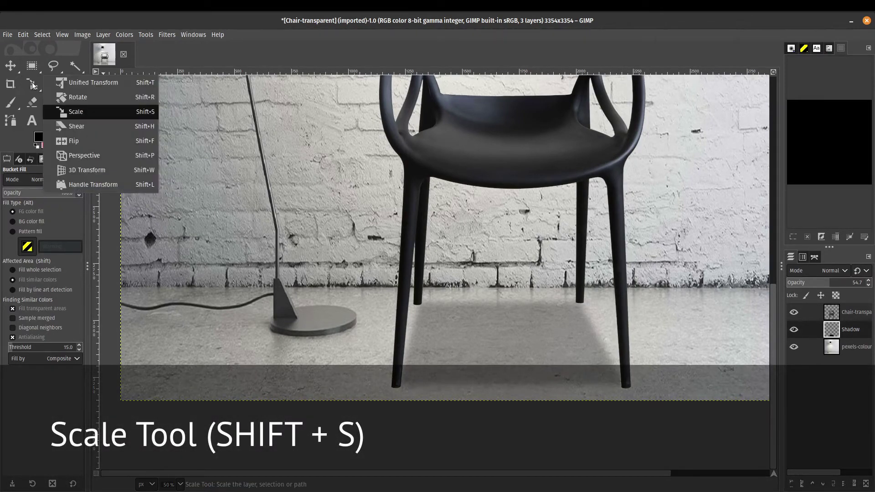
left_click(69, 113)
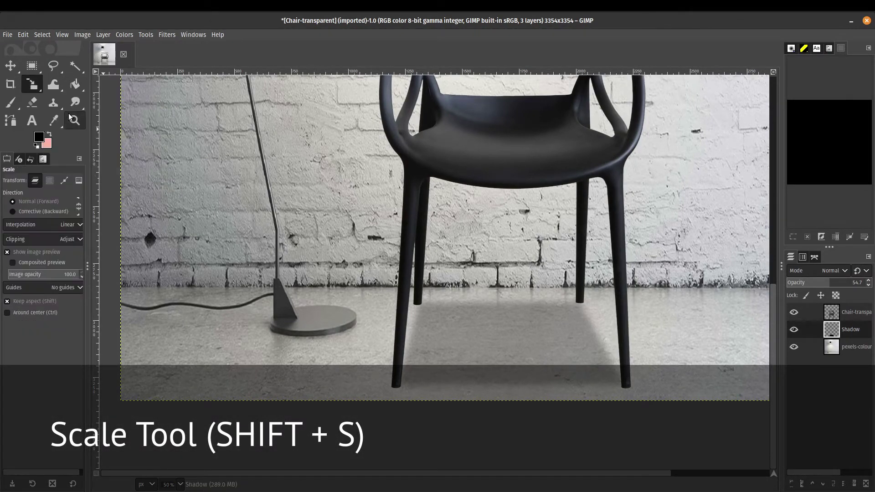
left_click(477, 331)
scroll(547, 326, "down", 3)
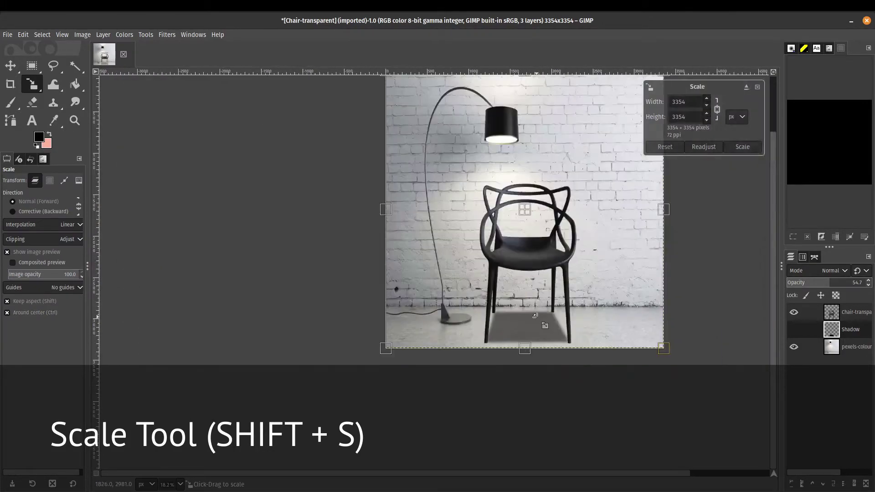
left_click_drag(608, 232, 566, 277)
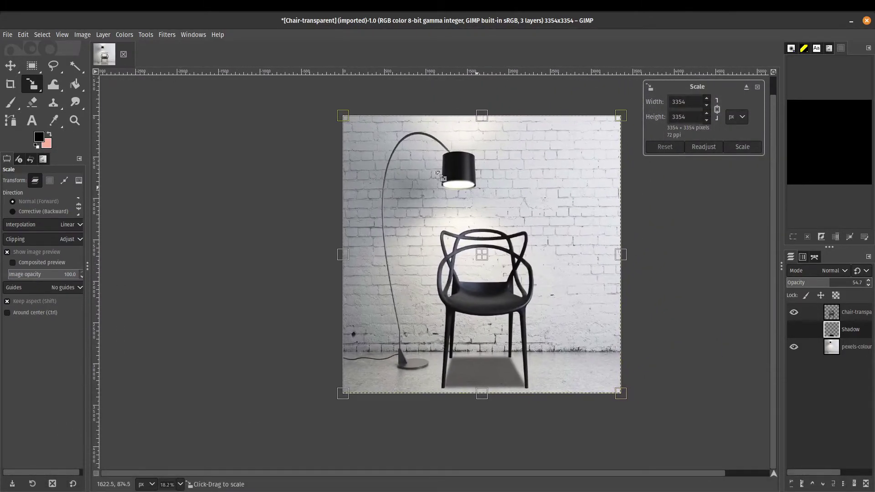
left_click(794, 314)
left_click(794, 347)
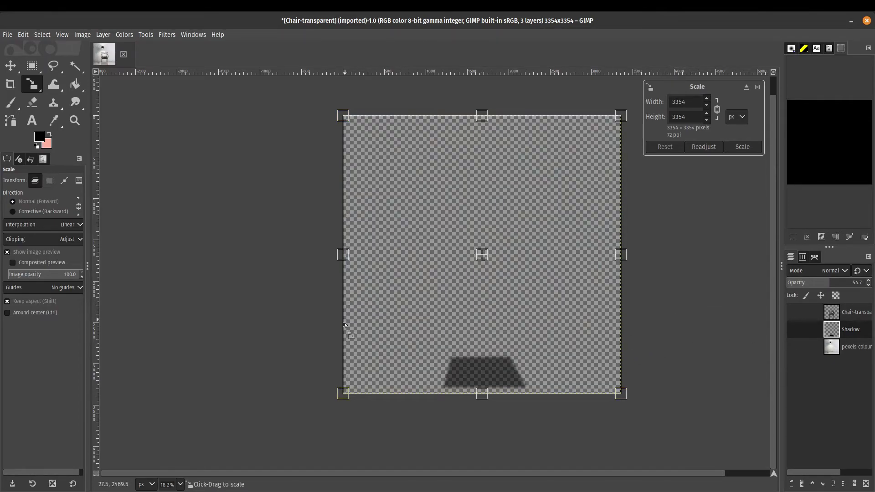
left_click(794, 313)
left_click(794, 330)
left_click(795, 347)
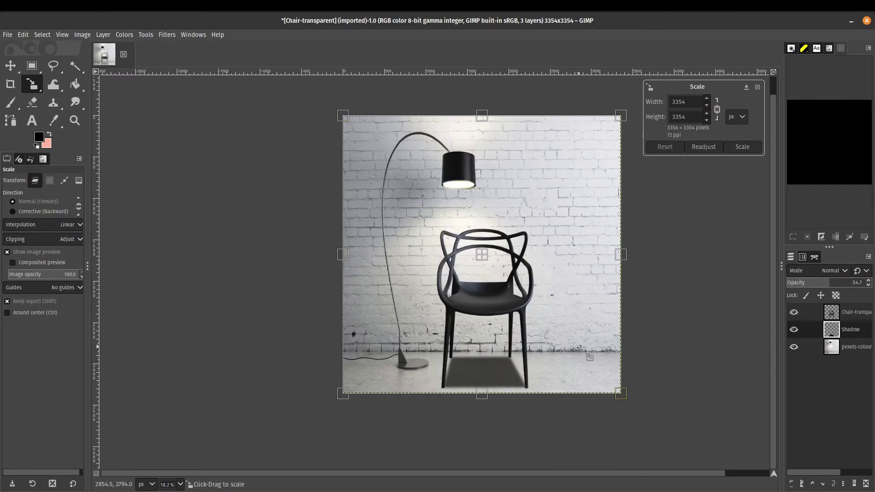
Enlarge the Shadow layer to 4005×4005 px, recentre it under the chair, and apply the scale
left_click_drag(624, 396, 632, 404)
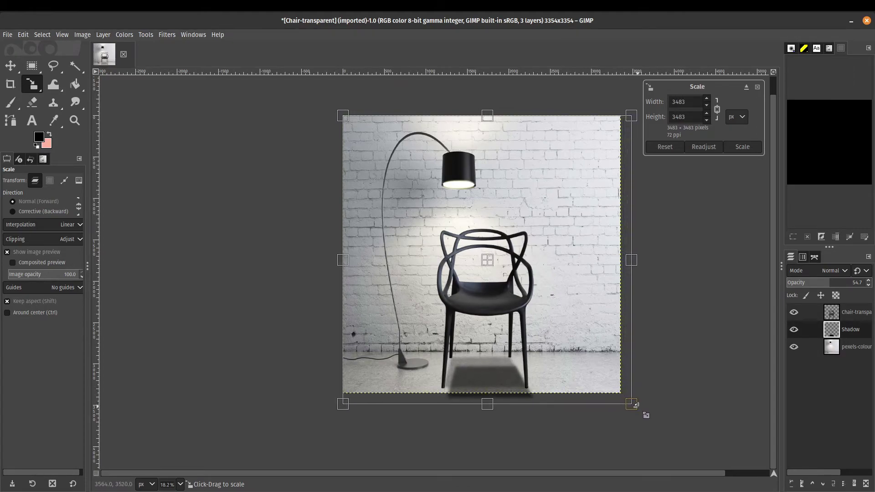
left_click_drag(346, 402, 336, 407)
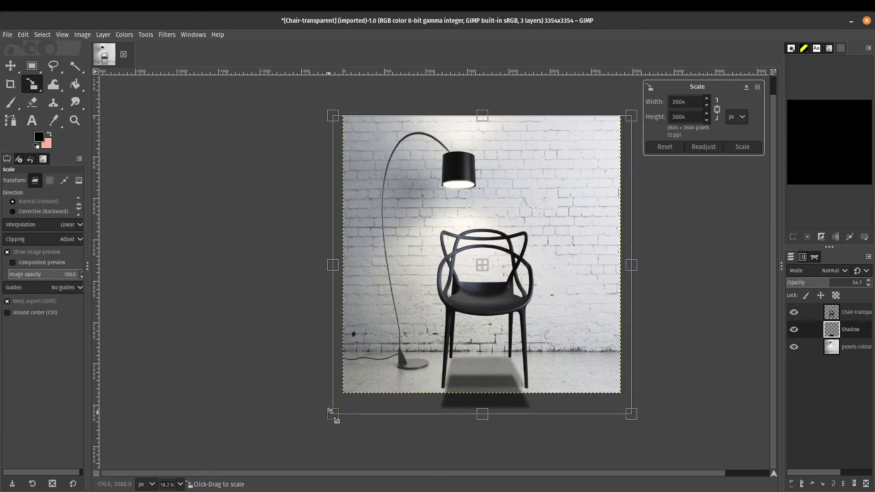
left_click_drag(486, 264, 486, 250)
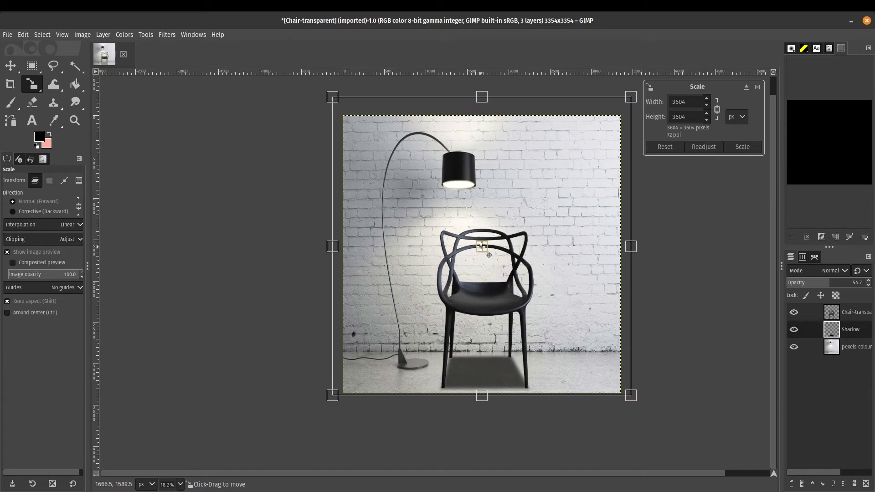
left_click_drag(632, 396, 652, 415)
left_click_drag(492, 259, 483, 243)
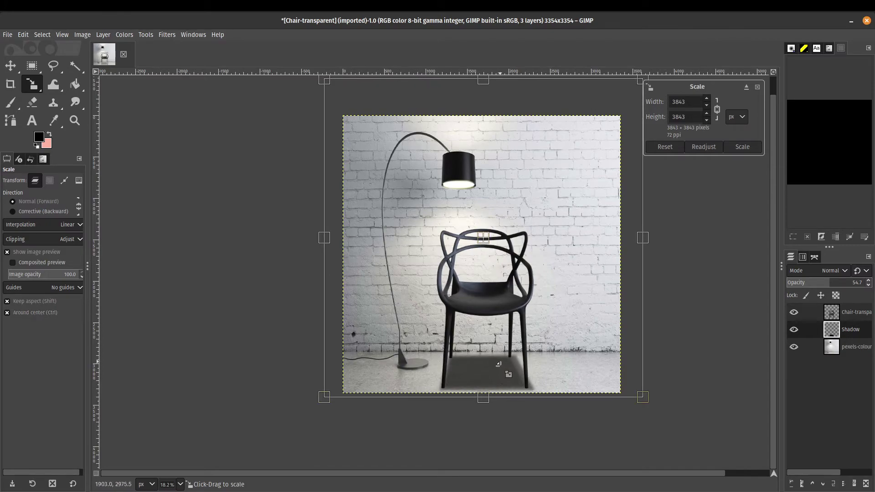
scroll(501, 385, "up", 4)
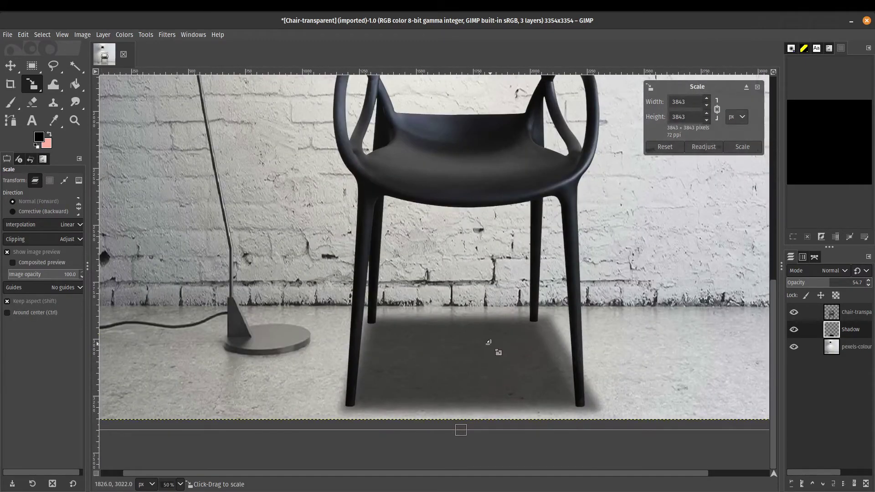
scroll(489, 341, "down", 2)
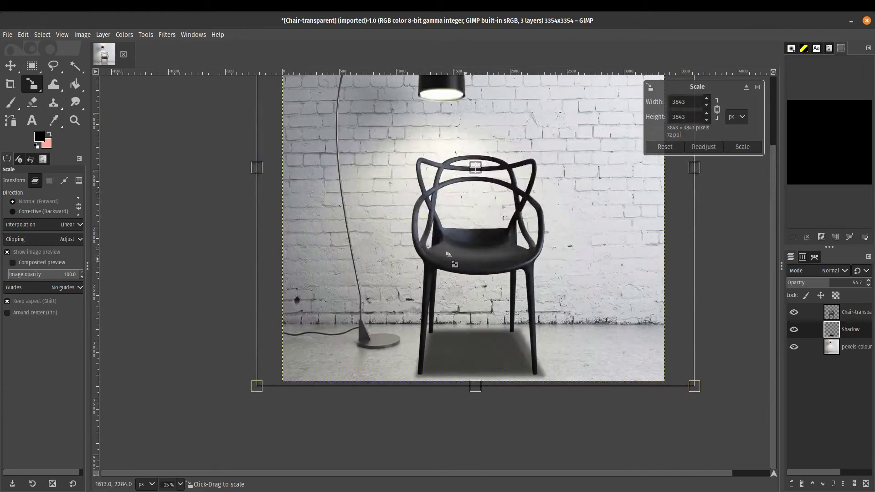
left_click_drag(258, 386, 248, 395)
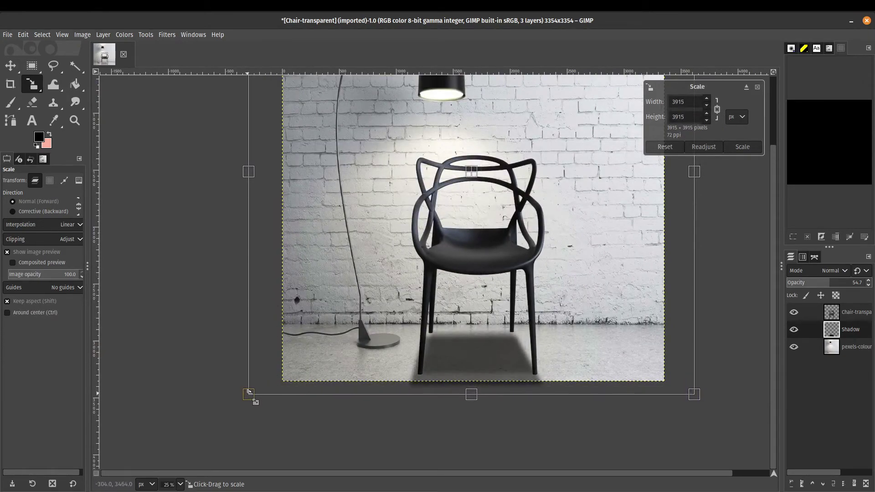
left_click_drag(244, 172, 238, 172)
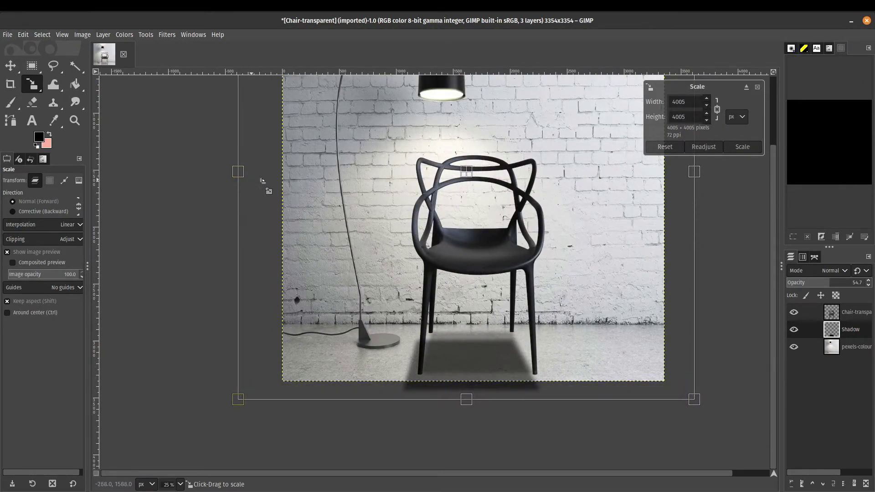
mouse_move(465, 173)
left_mouse_down()
mouse_move(473, 163)
mouse_move(480, 172)
left_mouse_up()
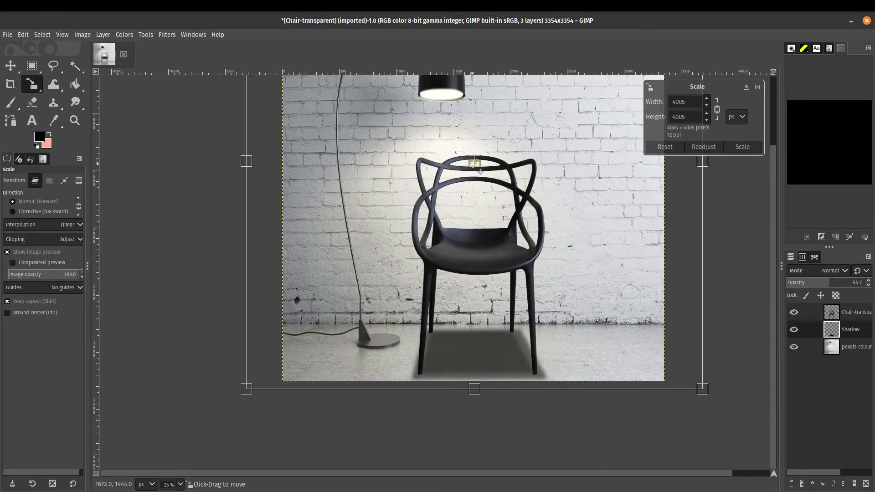
left_click(742, 146)
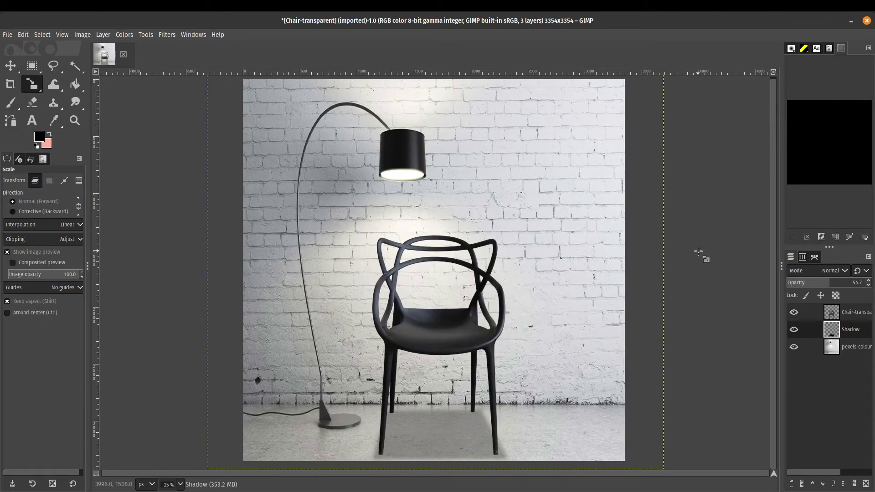
Export the image as Chair-scene.jpg at JPEG quality 90
left_click(4, 35)
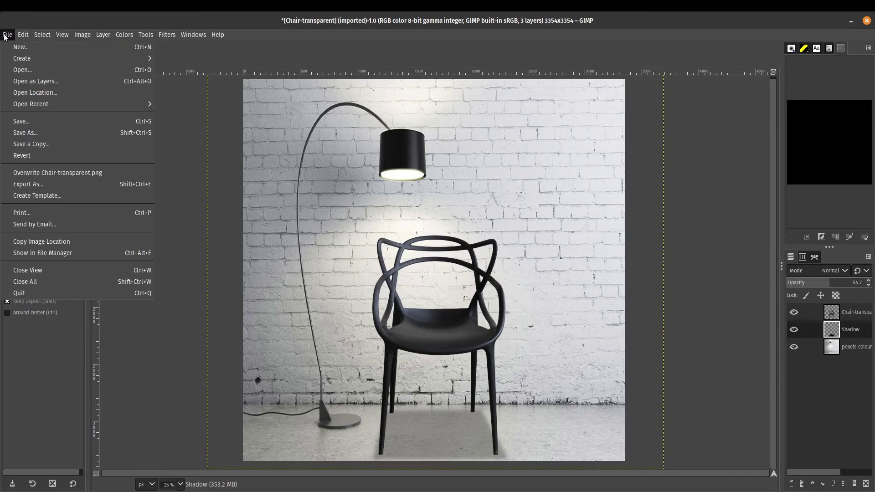
left_click(47, 183)
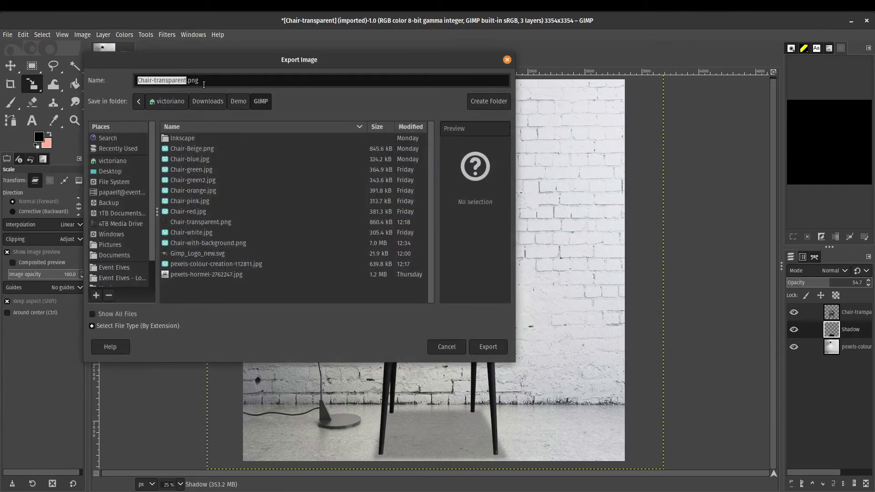
key("ctrl+Left")
key("shift+Right")
key("shift+Right")
key("shift+Right")
key("shift+End")
type("scene")
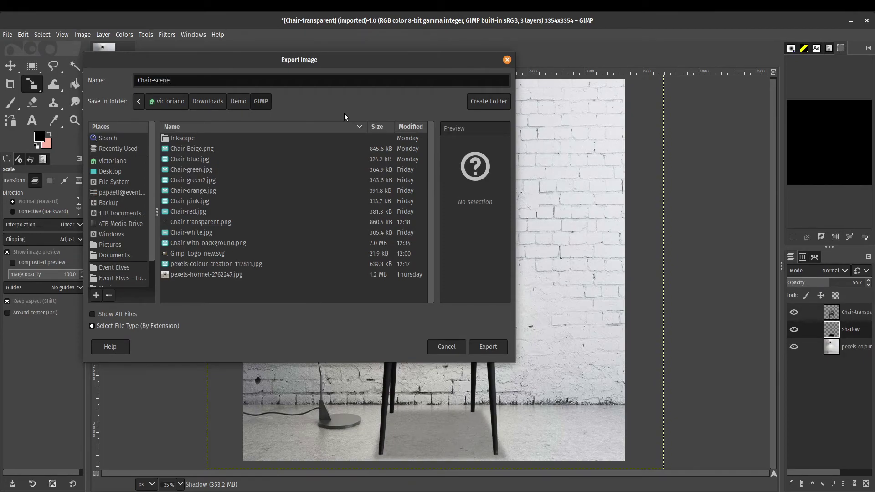
type(".jpg")
left_click(481, 350)
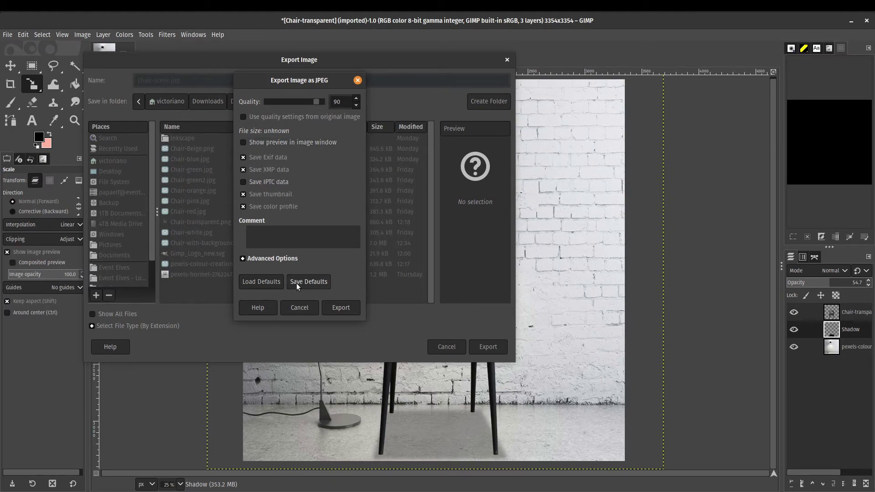
left_click(342, 307)
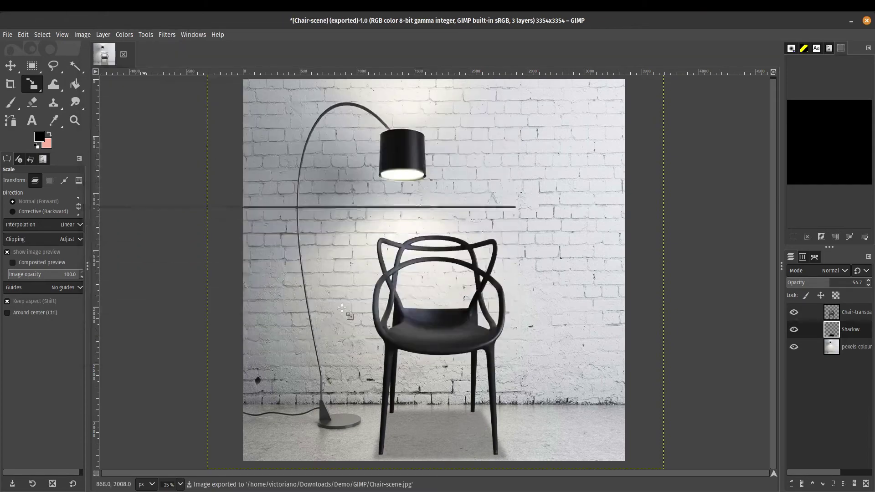
Switch to the Files window with Alt+Tab
key("alt+Tab")
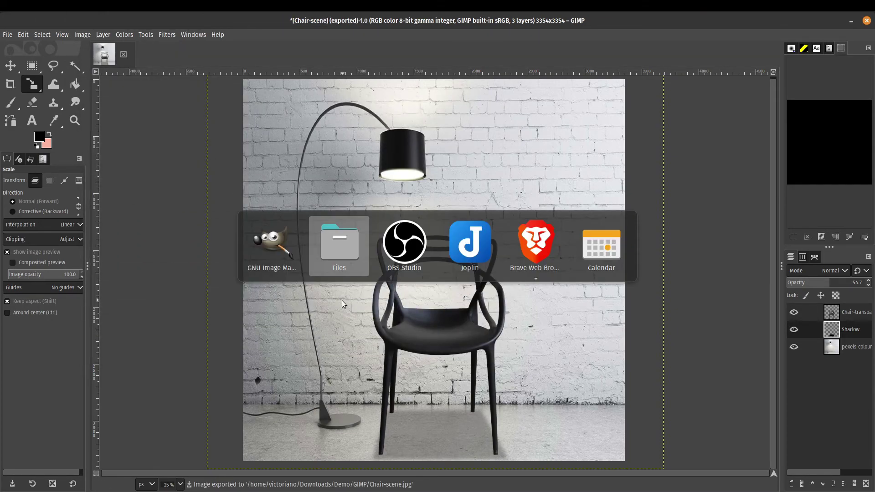